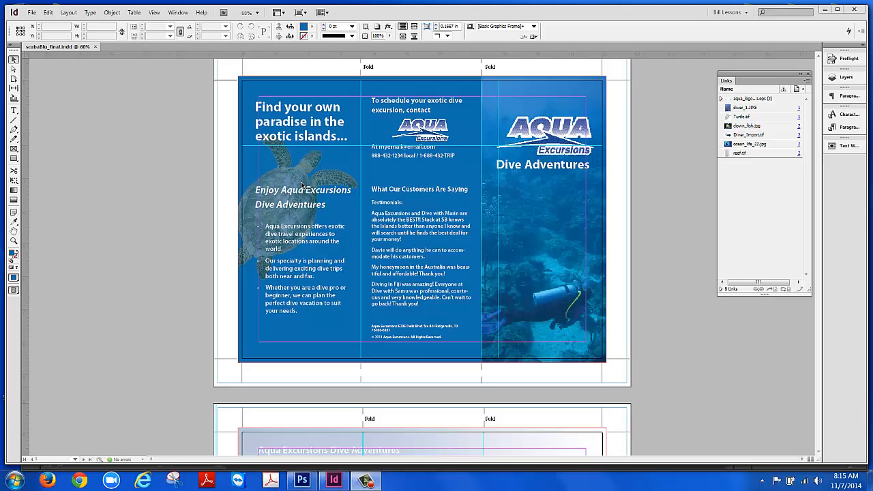
Step: Try narrowing the brochure's blue background frame so that its left edge sits on the first fold line
key(ctrl+r)
click(244, 81)
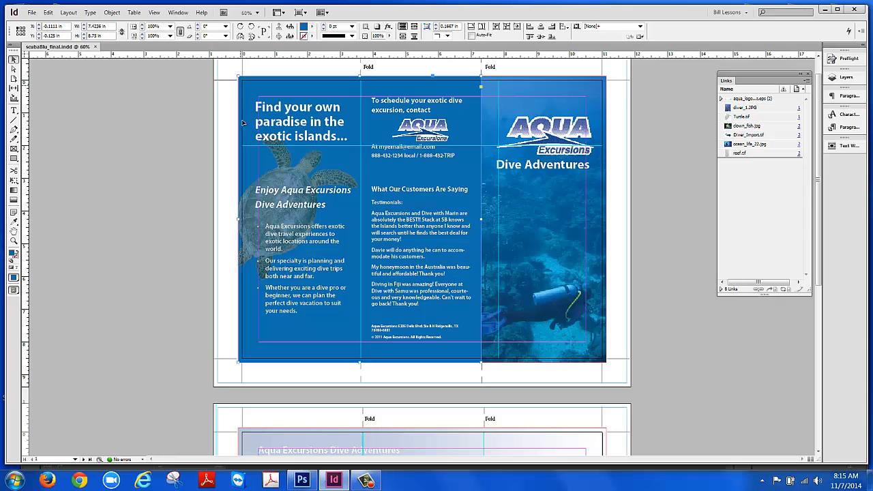
drag(237, 219, 361, 228)
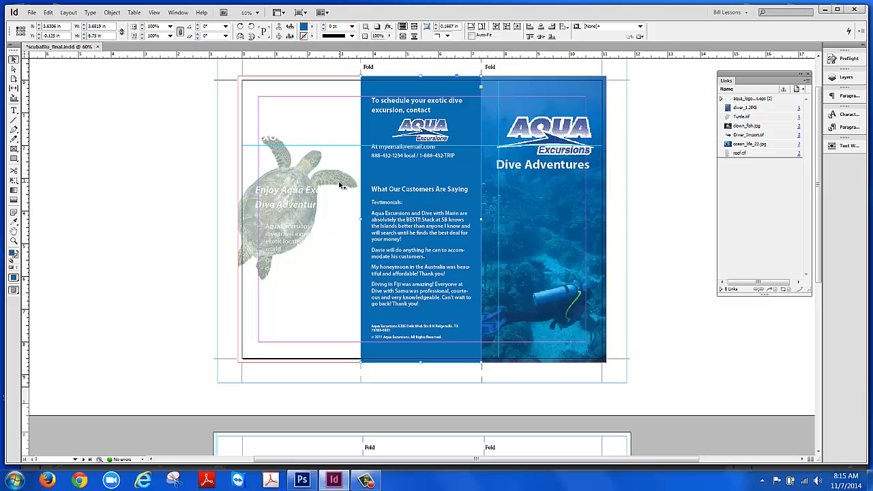
key(ctrl+z)
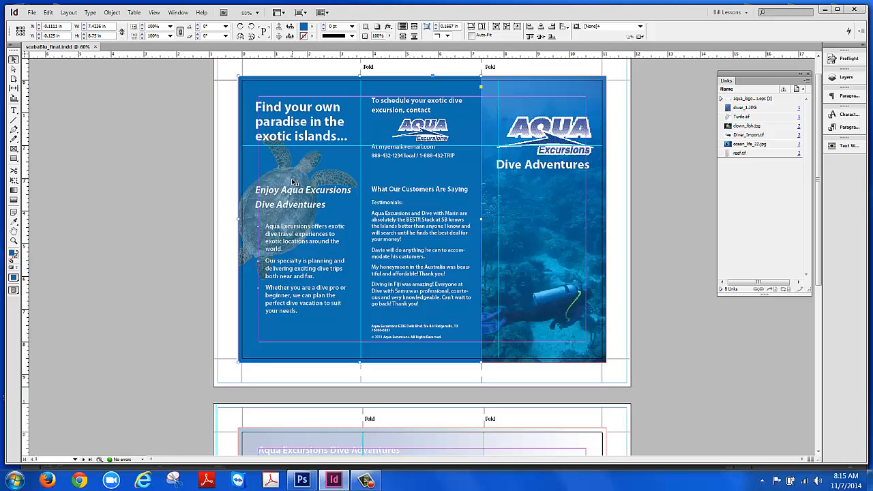
Step: Switch to Photoshop and convert dolphin_silo.jpg to CMYK color mode with the U.S. Web Coated (SWOP) v2 profile
click(824, 10)
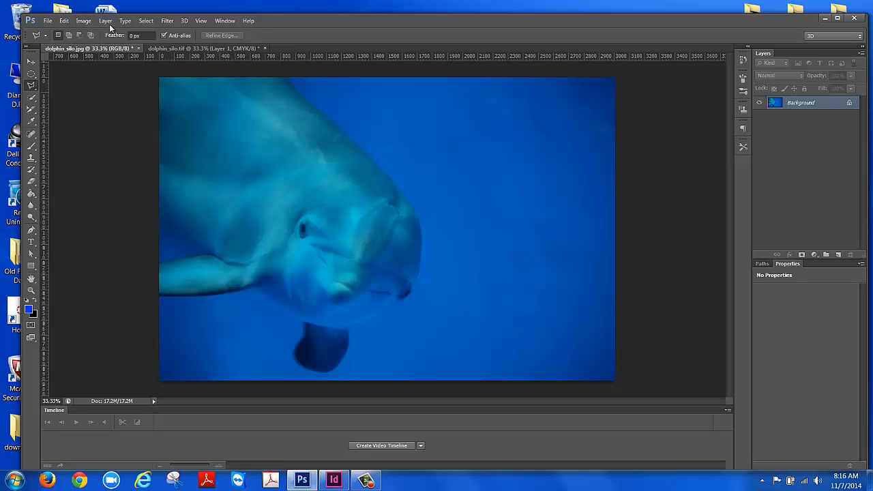
click(84, 20)
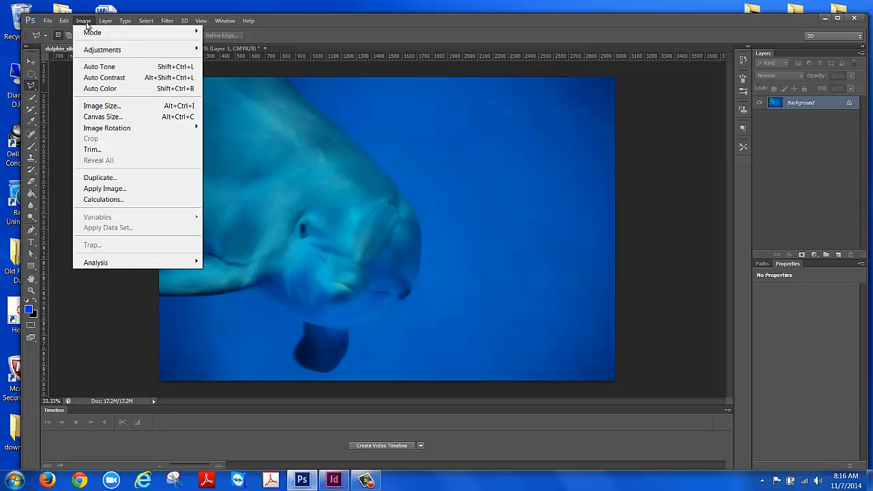
mouse_move(92, 32)
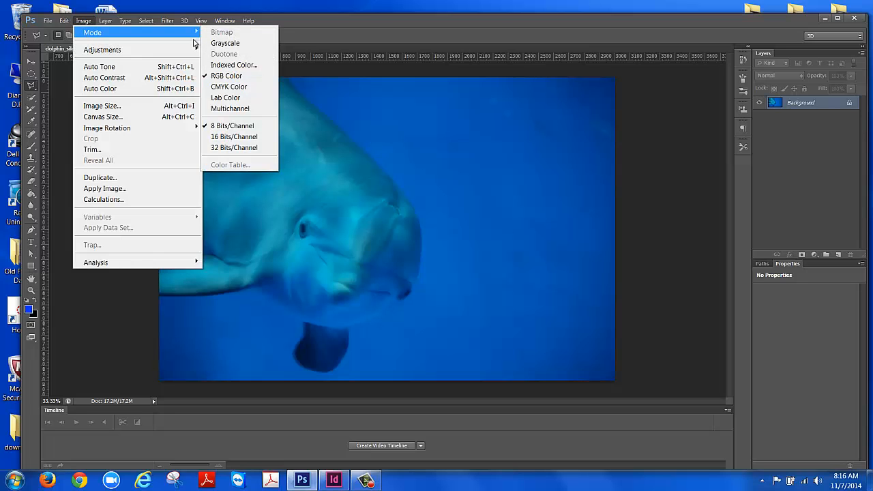
click(225, 88)
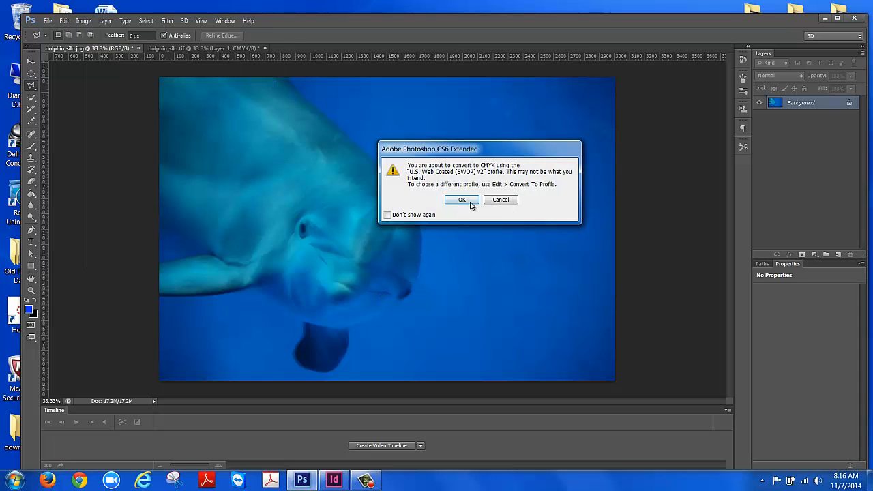
click(463, 200)
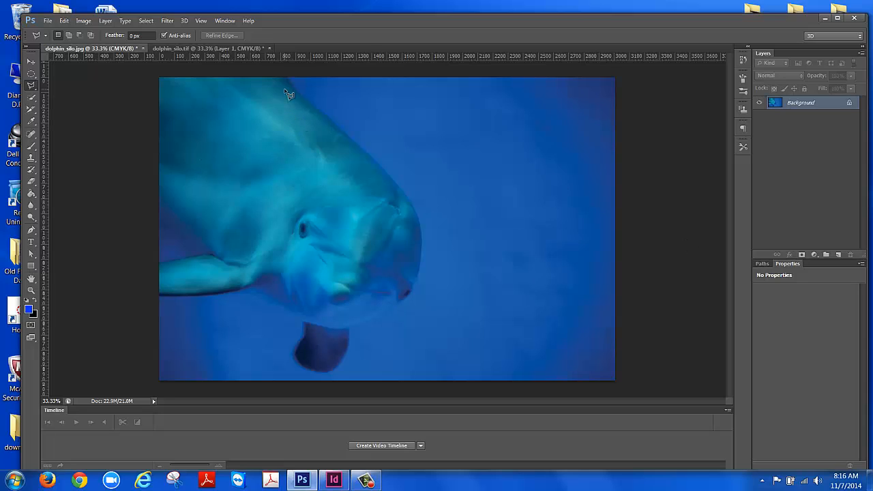
Step: Check the dolphin image's document size and resolution in the Image Size settings
click(82, 22)
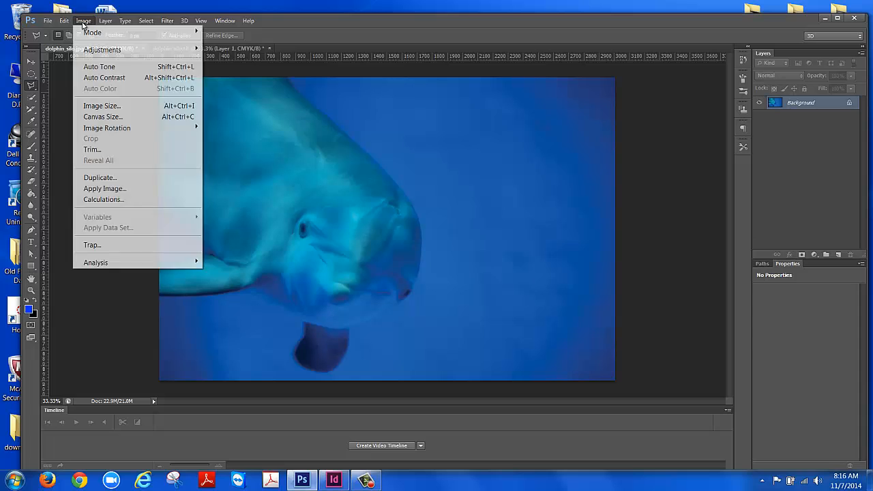
click(90, 108)
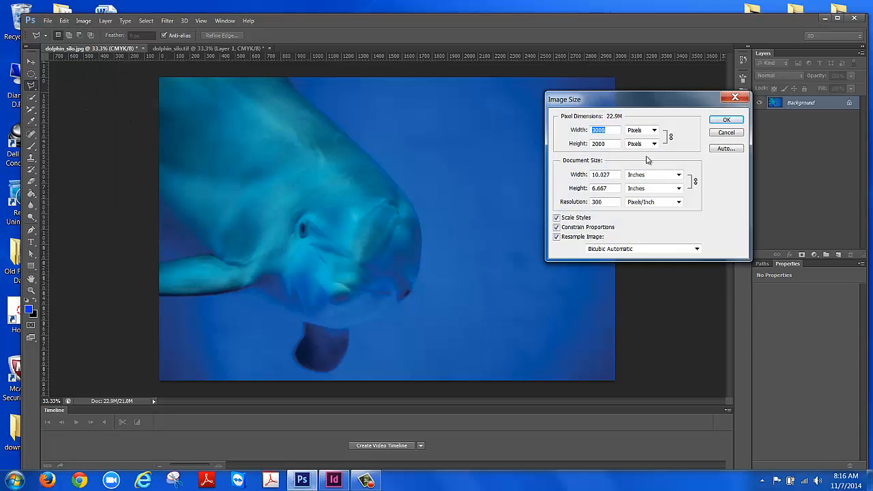
drag(644, 111, 547, 125)
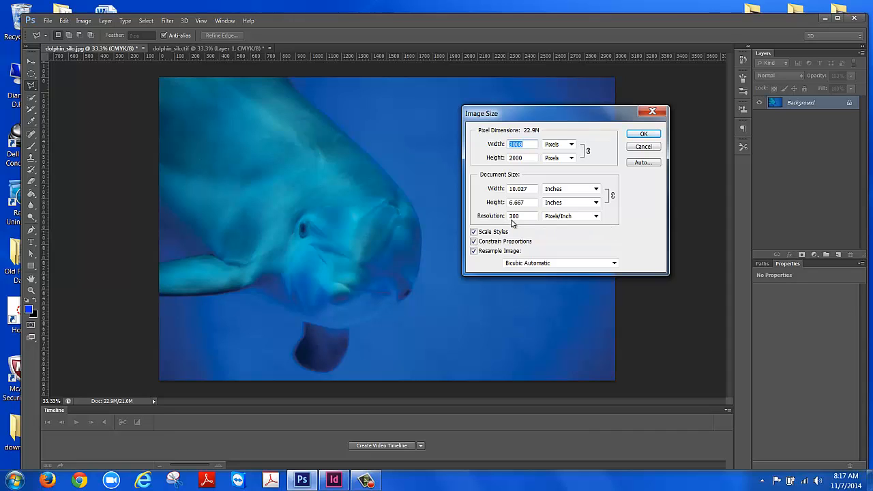
click(631, 137)
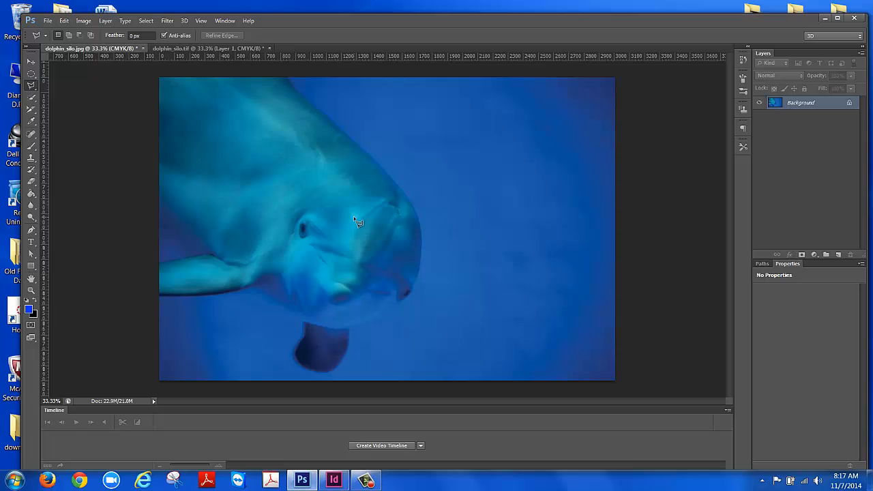
Step: Enlarge the Quick Selection brush to 500 and select the dolphin from its back down across the head
click(32, 97)
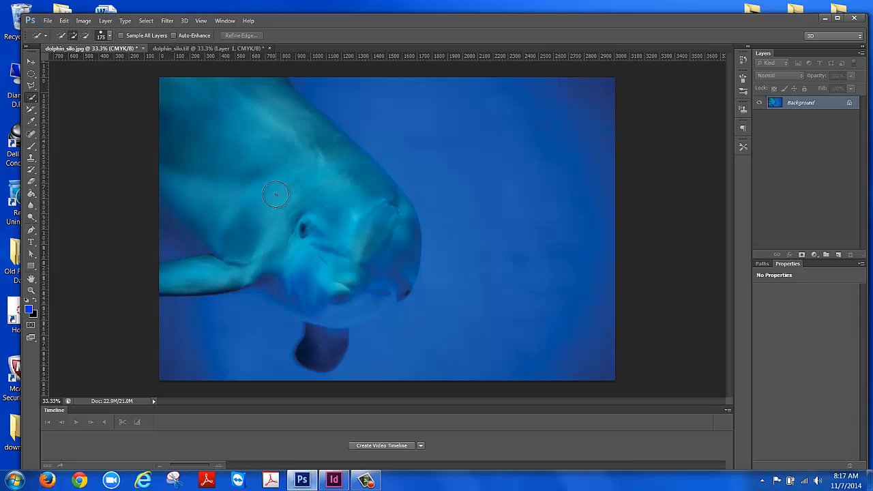
key(bracketright)
key(bracketright)
key(bracketright)
key(bracketright)
key(bracketright)
click(251, 110)
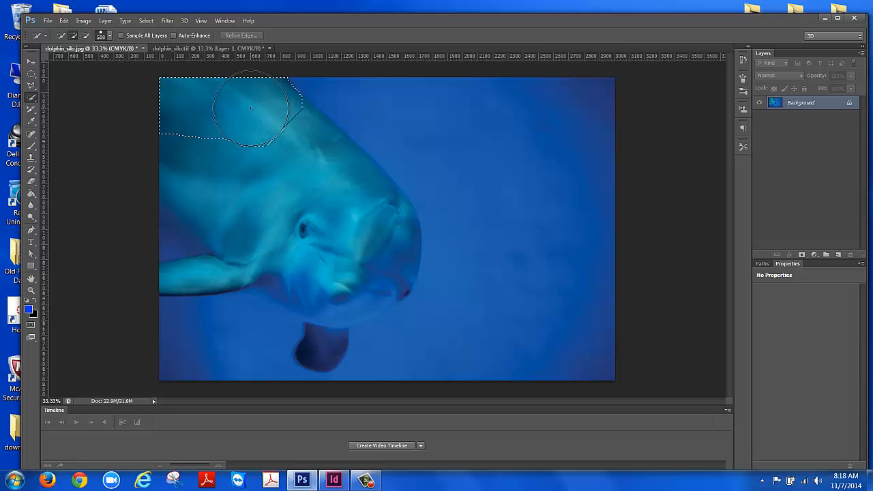
mouse_move(251, 109)
mouse_down()
mouse_move(329, 216)
mouse_move(360, 232)
mouse_move(355, 268)
mouse_move(351, 250)
mouse_move(334, 278)
mouse_up()
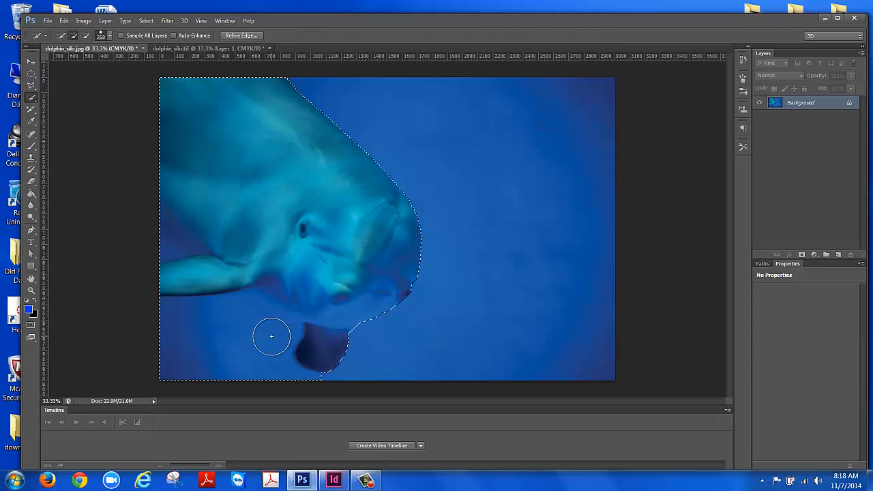
Step: Subtract the water below the flipper from the Quick Selection and add back the missing edge of the dolphin's chin
key(alt)
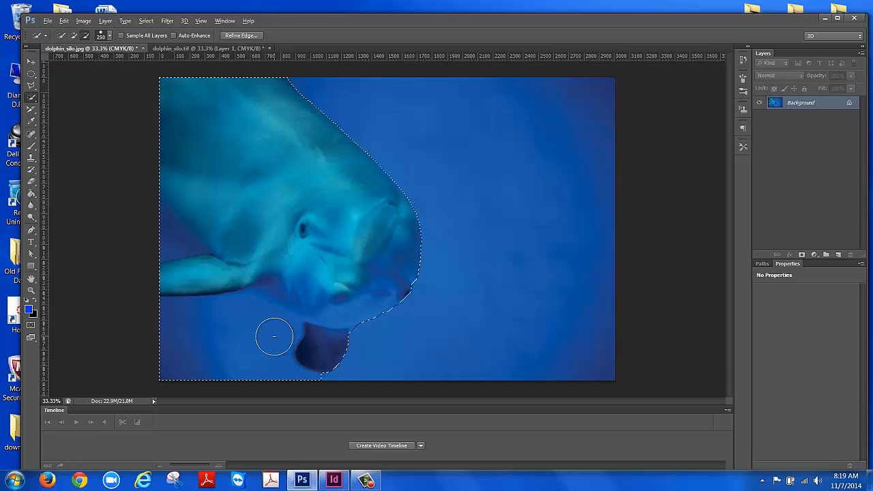
alt+click(274, 337)
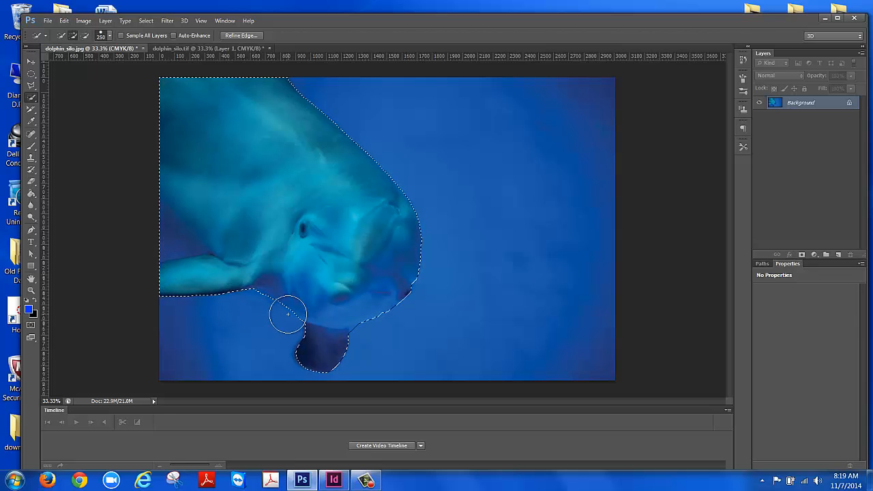
mouse_move(303, 315)
mouse_down()
mouse_move(337, 314)
mouse_move(329, 274)
mouse_up()
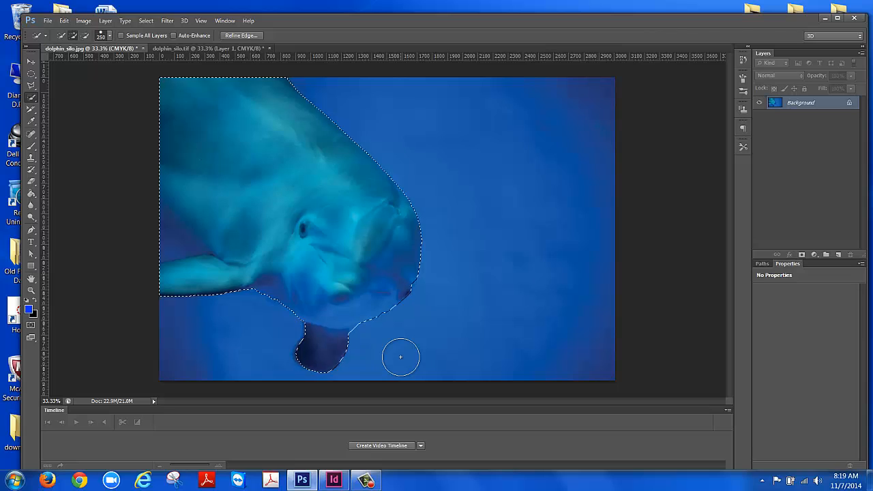
Step: Add the area between the flipper and the lower fin, along the dolphin's chin, to the selection with the Polygonal Lasso tool
click(32, 87)
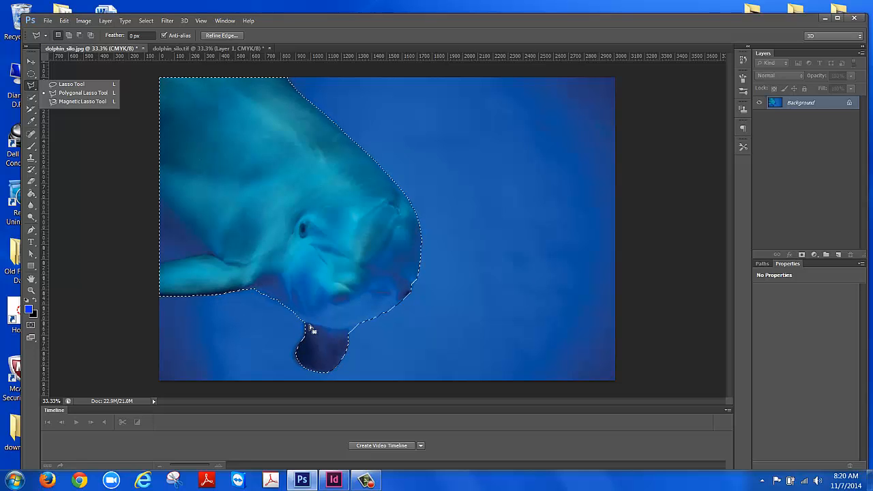
key(shift)
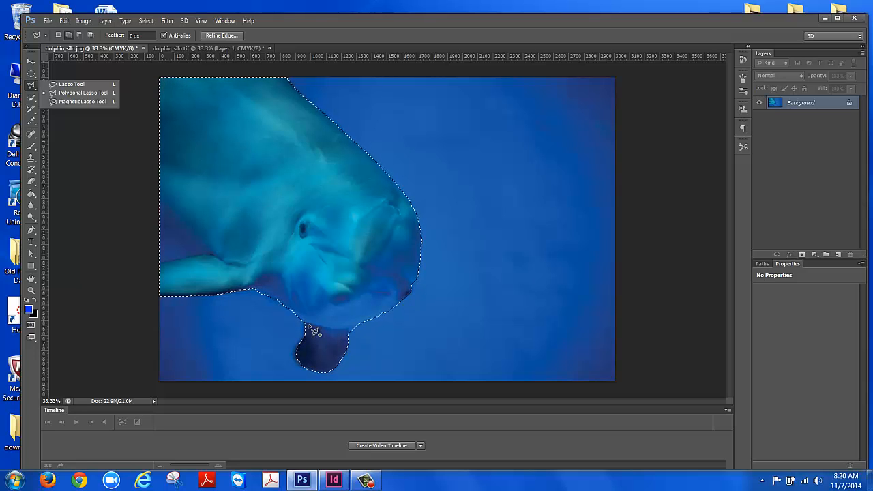
click(310, 328)
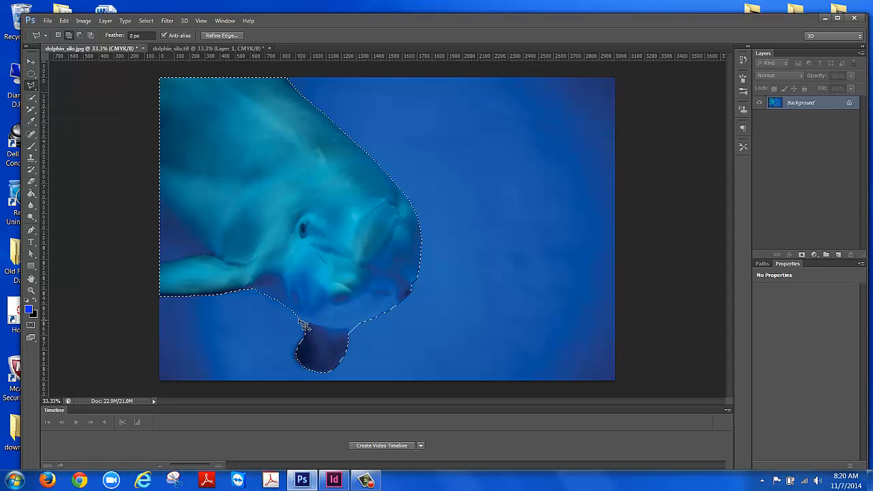
click(231, 288)
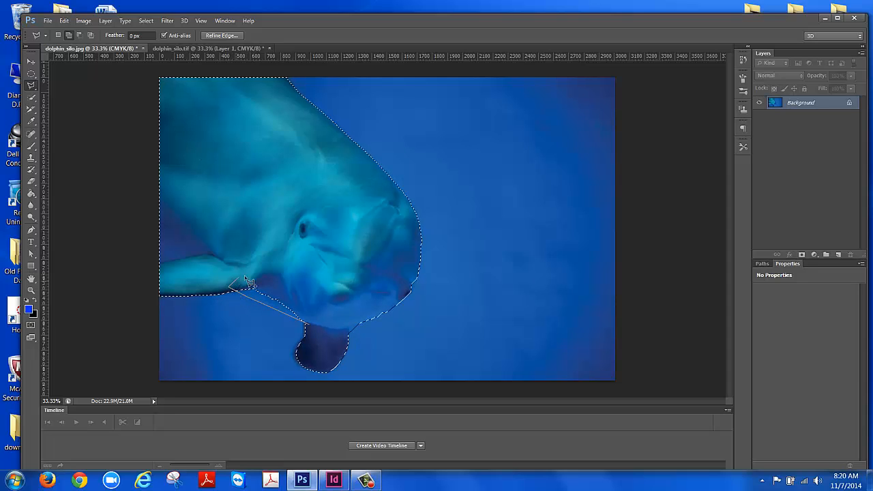
click(295, 300)
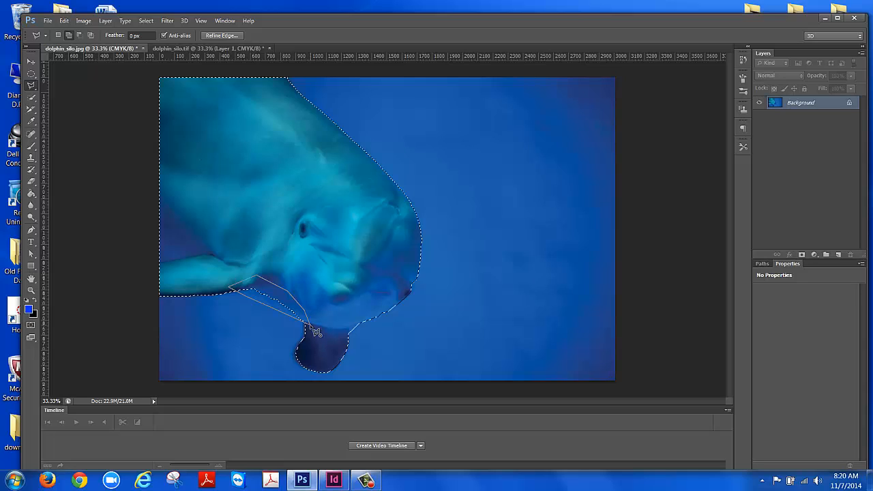
click(316, 332)
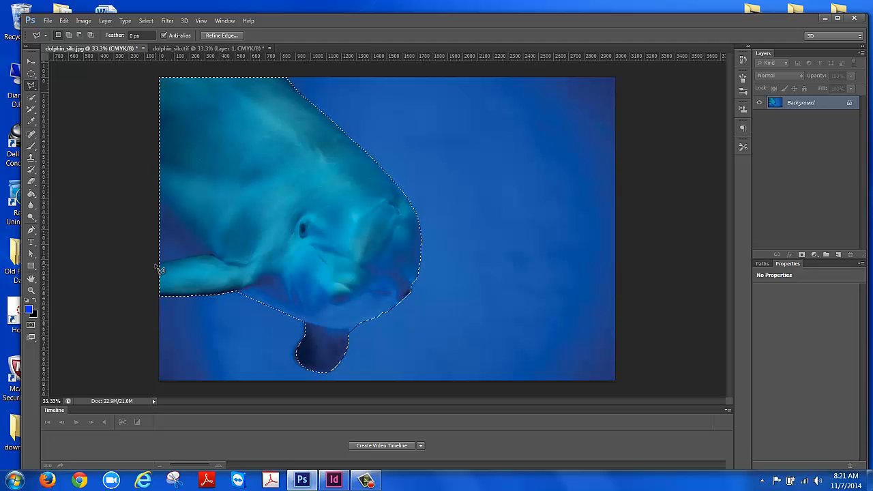
Step: Subtract the triangle of water above the flipper at the image edge from the selection with the Polygonal Lasso tool
key(alt)
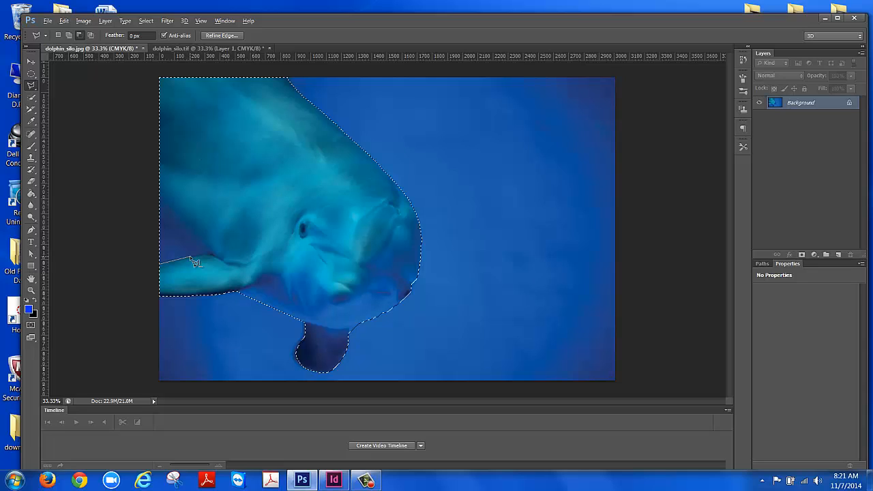
click(191, 257)
click(155, 238)
click(152, 265)
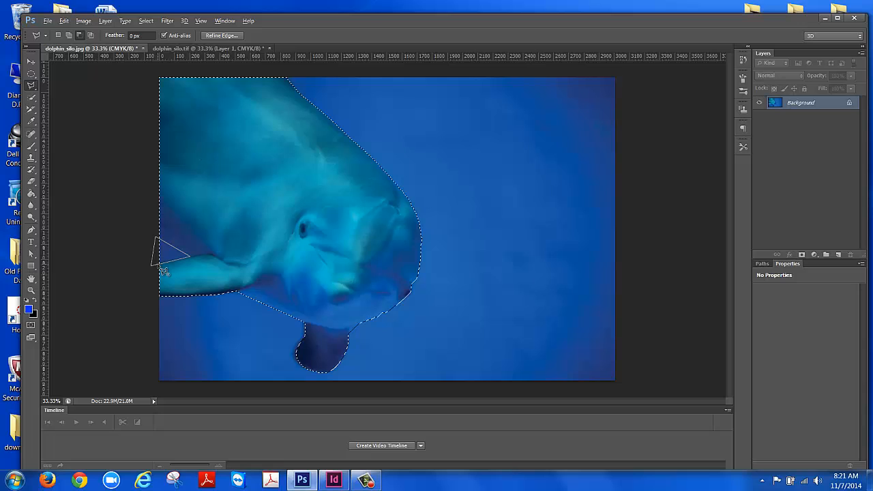
double_click(164, 271)
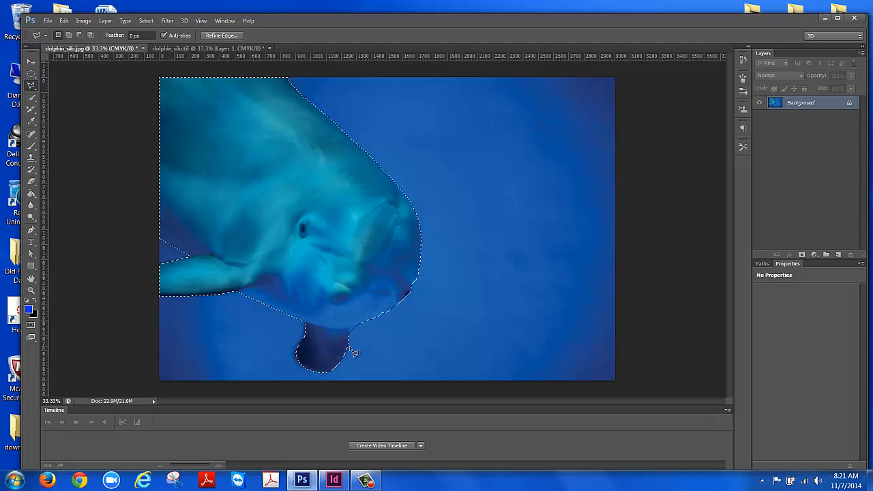
Step: Subtract the small patch of water between the chin and the right side of the lower fin from the selection
key(alt)
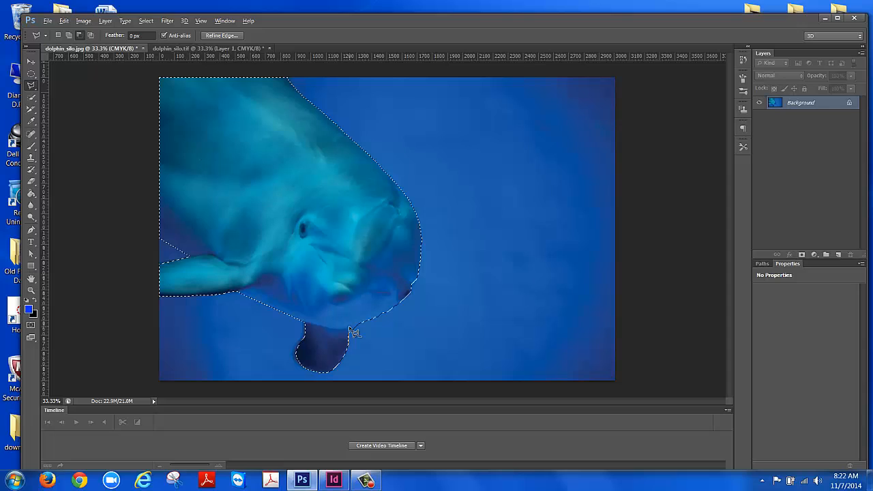
click(349, 333)
click(365, 323)
click(369, 335)
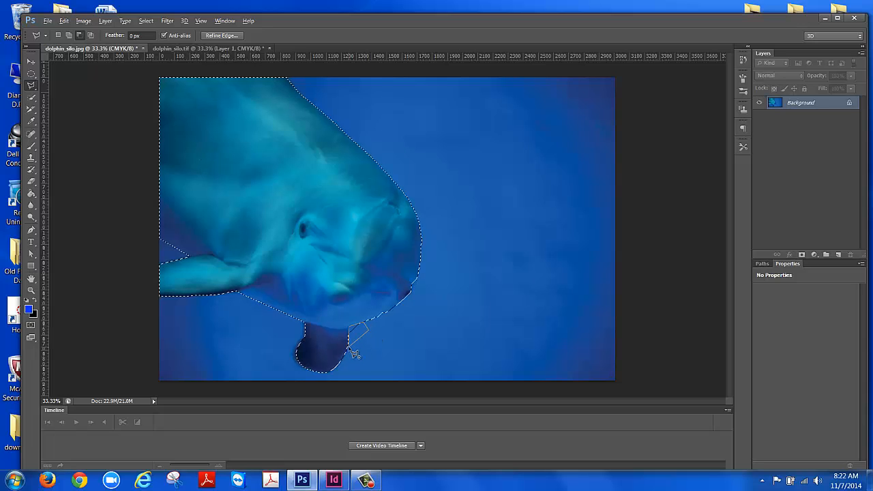
click(349, 351)
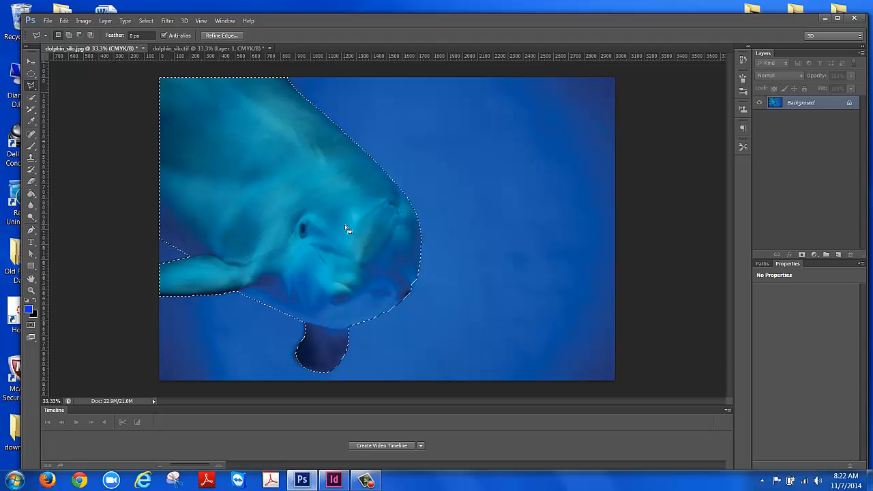
Step: Open Refine Edge for the dolphin selection and set Shift Edge to -81% and Smooth to 100
click(147, 21)
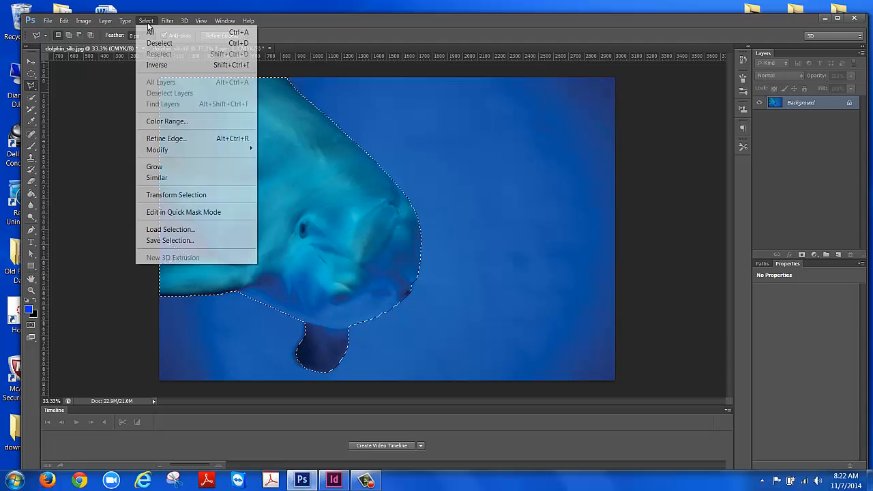
click(156, 141)
drag(569, 112, 592, 107)
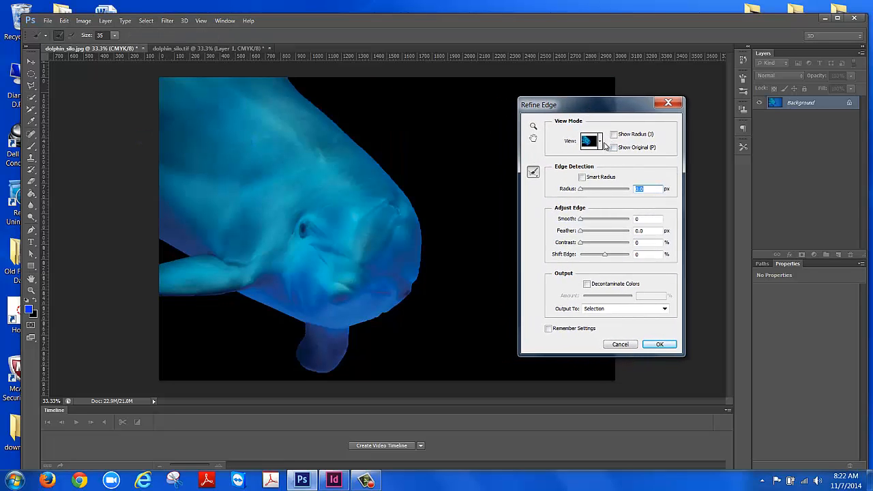
click(600, 142)
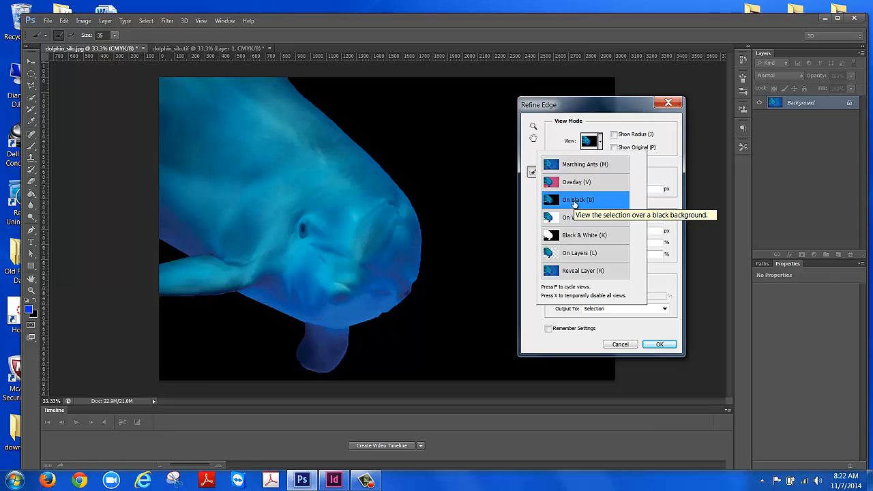
click(665, 164)
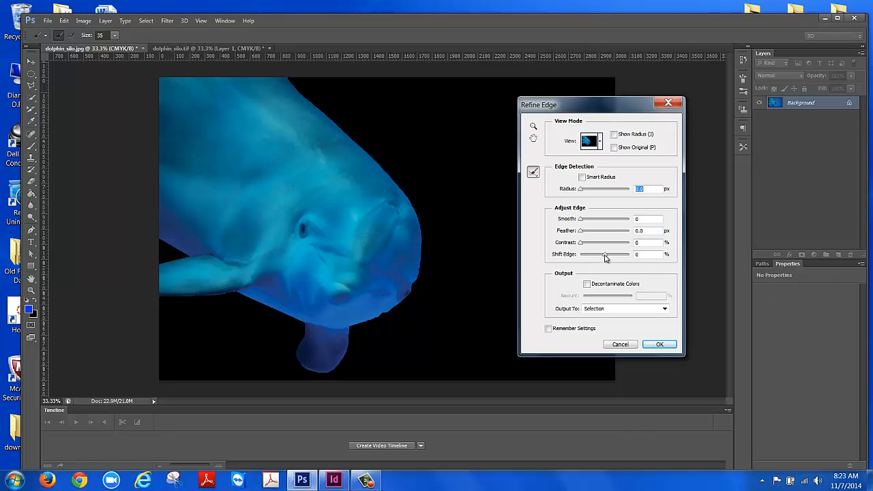
drag(605, 257, 584, 258)
drag(582, 222, 634, 225)
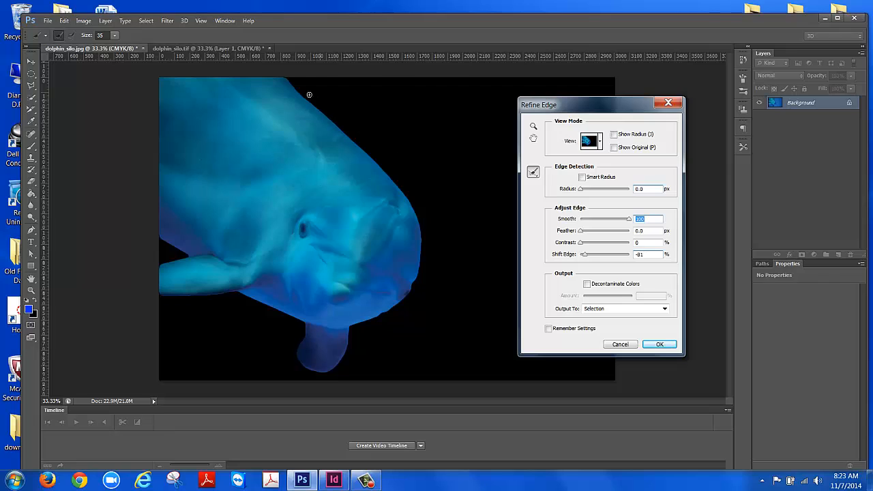
Step: Soften the selection edge with a Feather of 6.8 px and change Shift Edge to +7%
drag(582, 236, 597, 236)
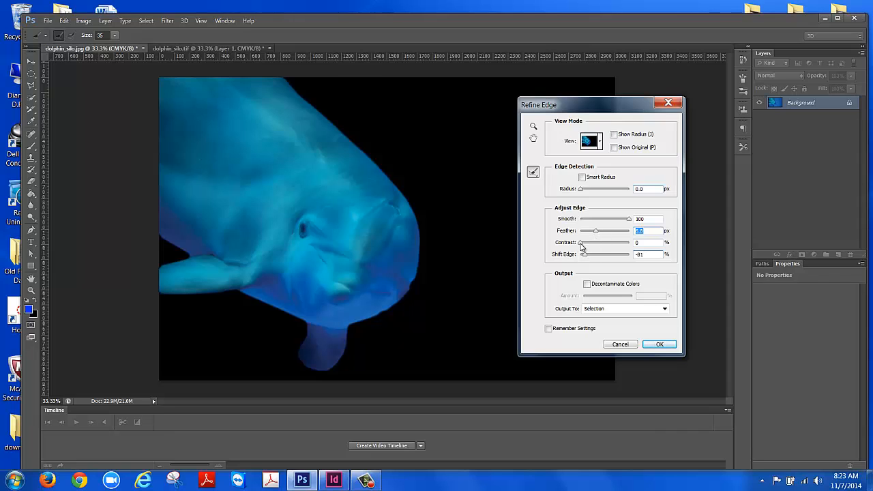
drag(597, 232, 603, 234)
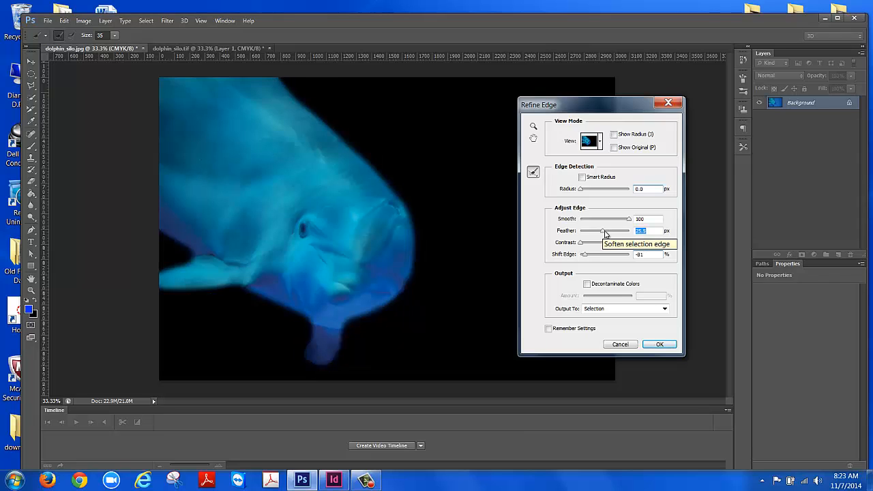
mouse_move(604, 234)
mouse_down()
mouse_move(593, 239)
mouse_move(599, 235)
mouse_up()
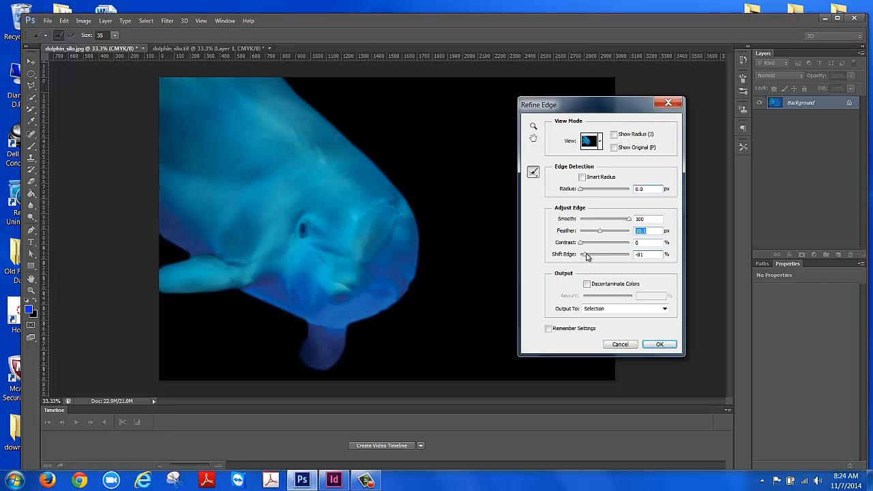
drag(586, 255, 595, 259)
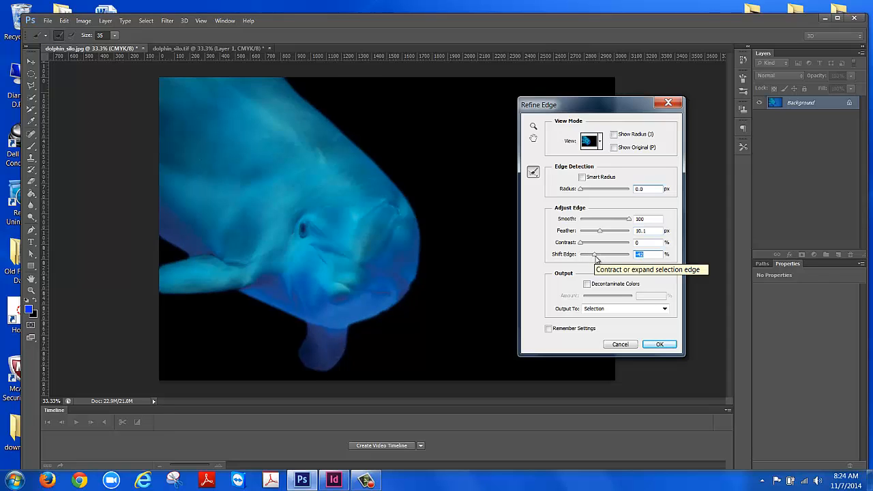
drag(596, 260, 605, 259)
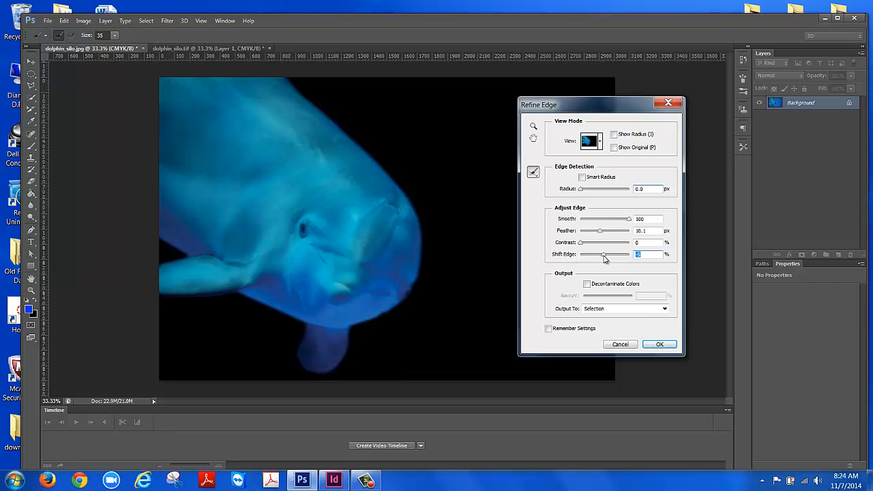
drag(605, 258, 607, 258)
drag(601, 235, 597, 233)
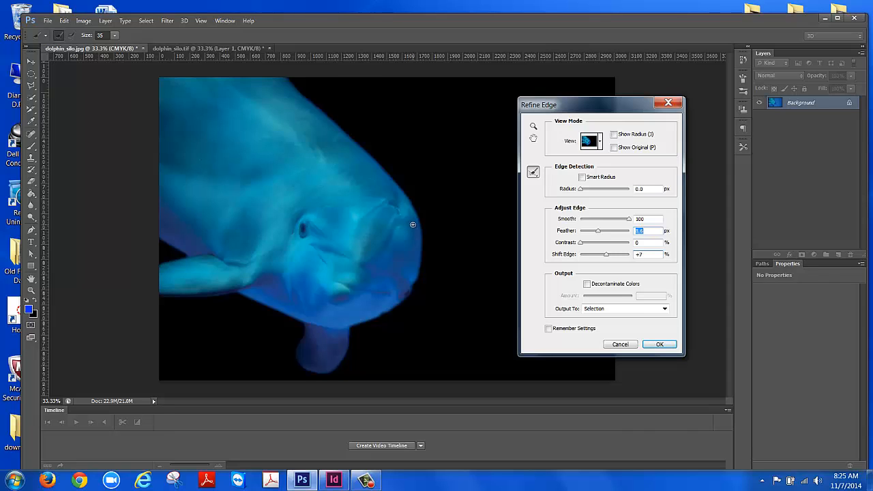
drag(598, 235, 596, 238)
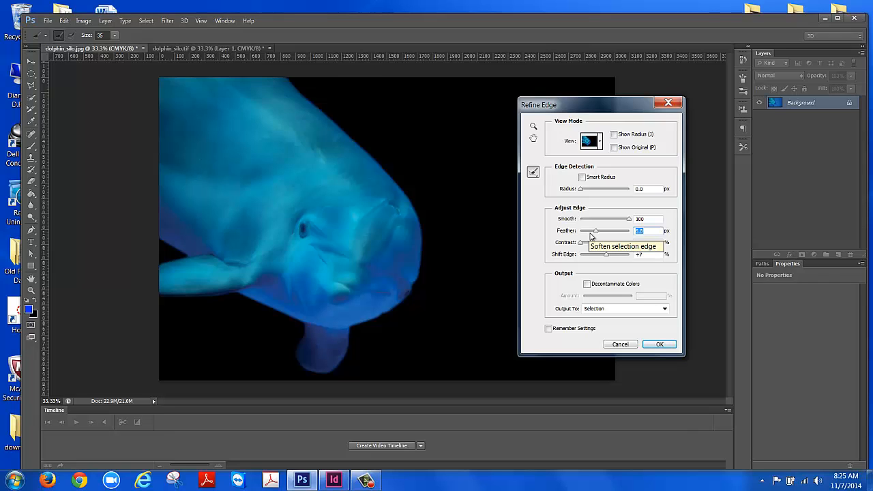
Step: Try edge Contrast values of 25% and 7%, and return Contrast to 0%
drag(580, 244, 594, 250)
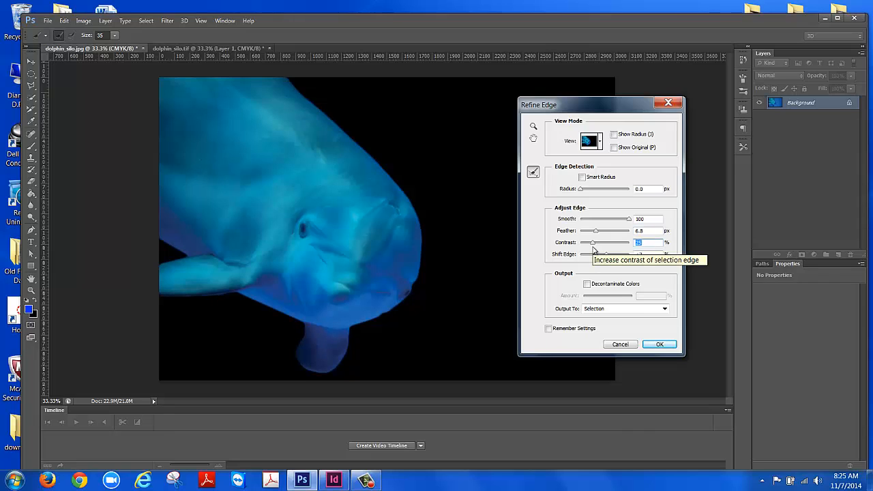
drag(593, 247, 585, 248)
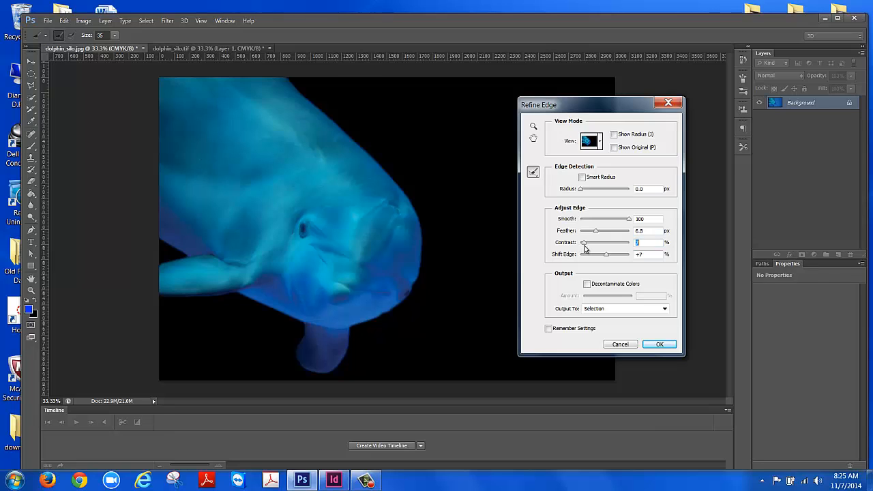
drag(584, 245, 584, 248)
drag(584, 244, 583, 249)
drag(582, 247, 577, 246)
Step: Compare contracting and expanding the edge, set Shift Edge to slightly below +38%, and apply the refinement
drag(607, 258, 590, 266)
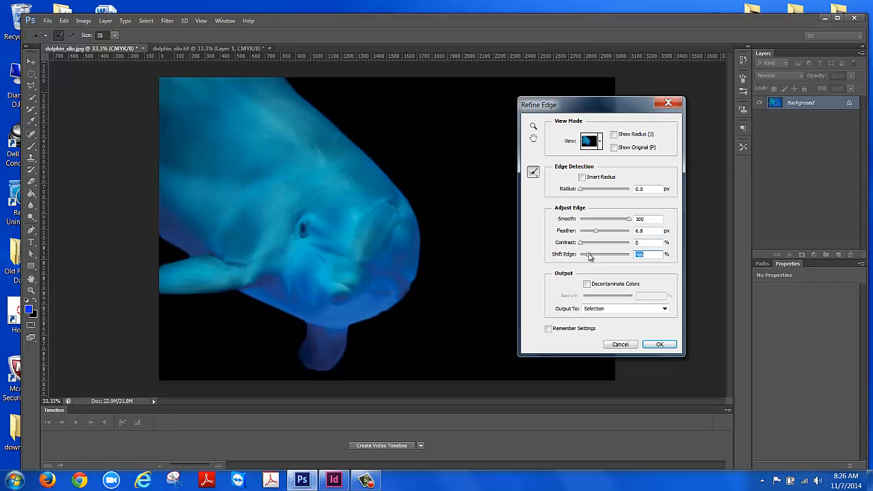
drag(588, 254, 614, 258)
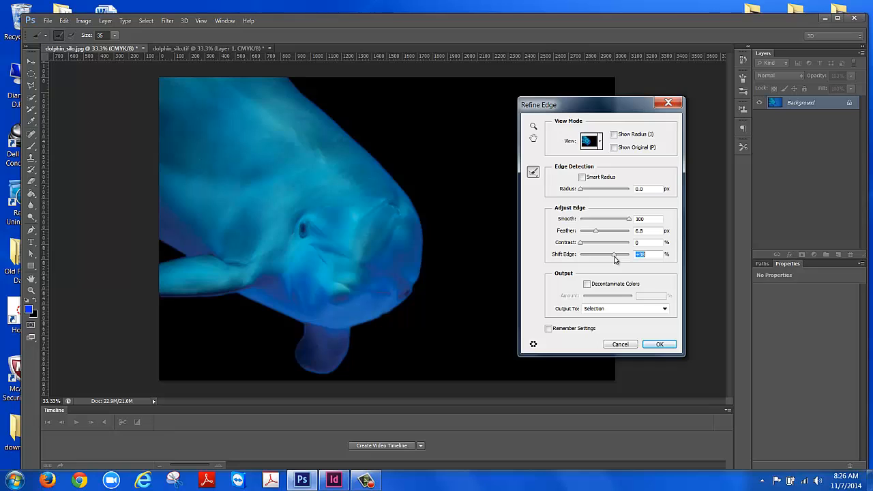
drag(615, 259, 612, 259)
click(671, 348)
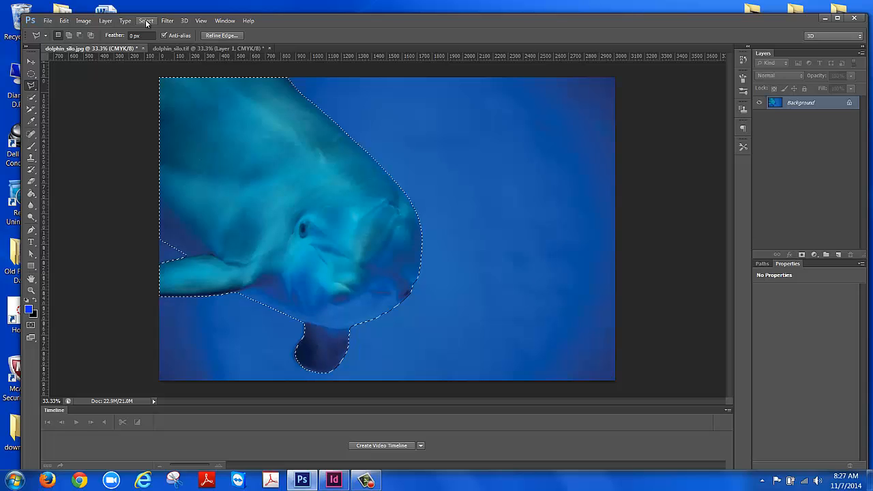
Step: Copy the selected dolphin to a new layer and hide the Background layer
click(104, 22)
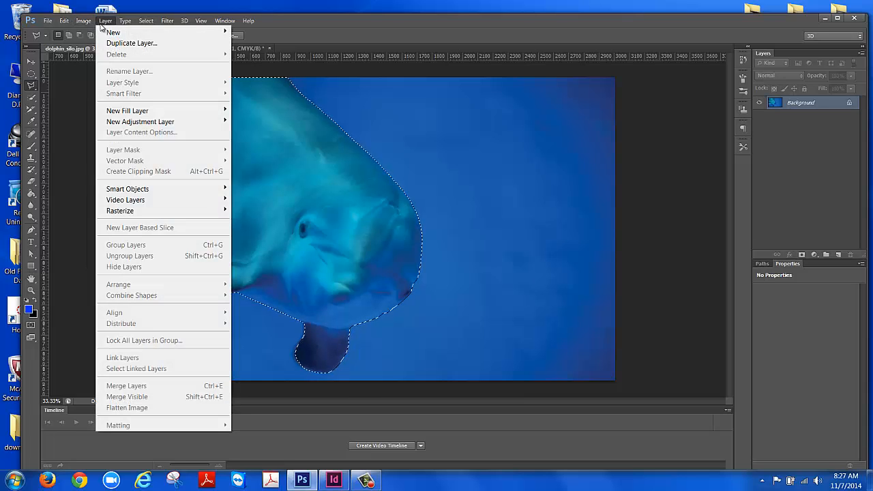
mouse_move(108, 33)
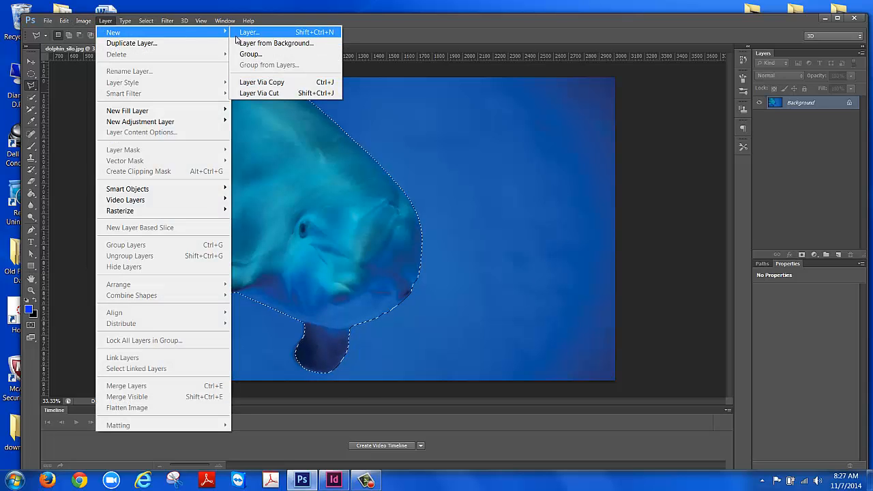
click(252, 82)
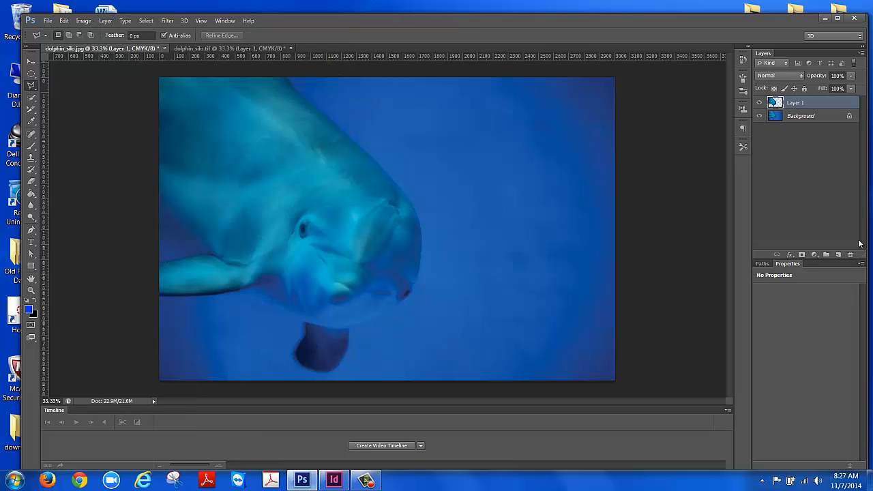
click(759, 118)
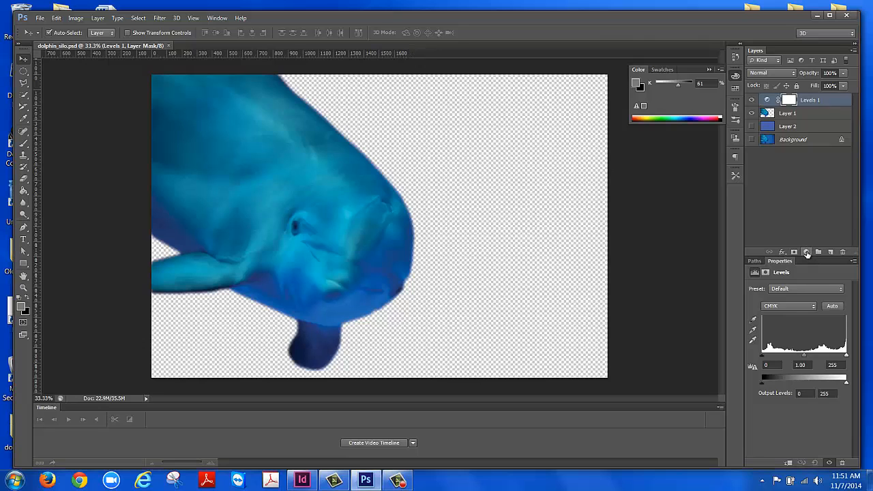
Step: Darken the dolphin in the Levels 1 adjustment by setting the black input to 33 and the midtones to 0.90
click(807, 252)
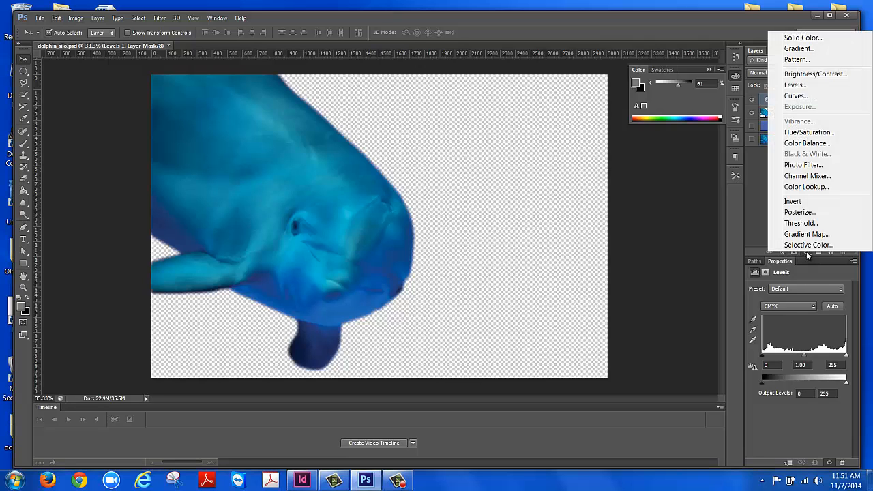
click(792, 432)
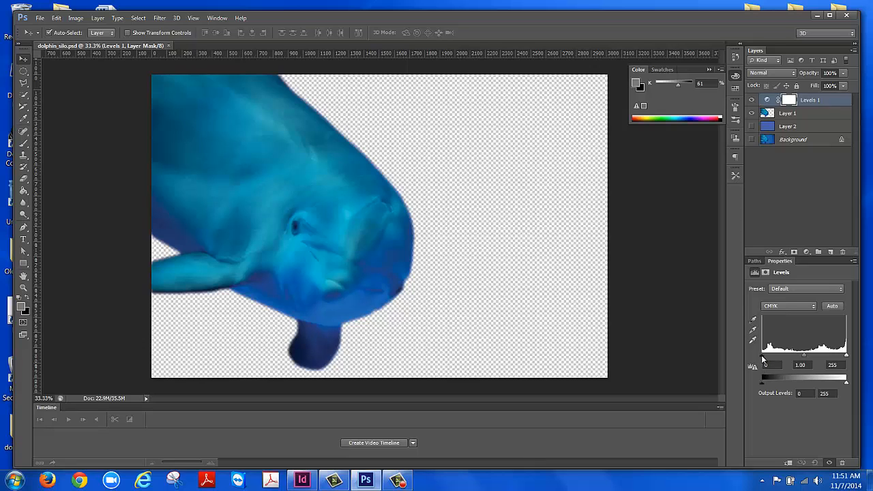
drag(763, 359, 773, 360)
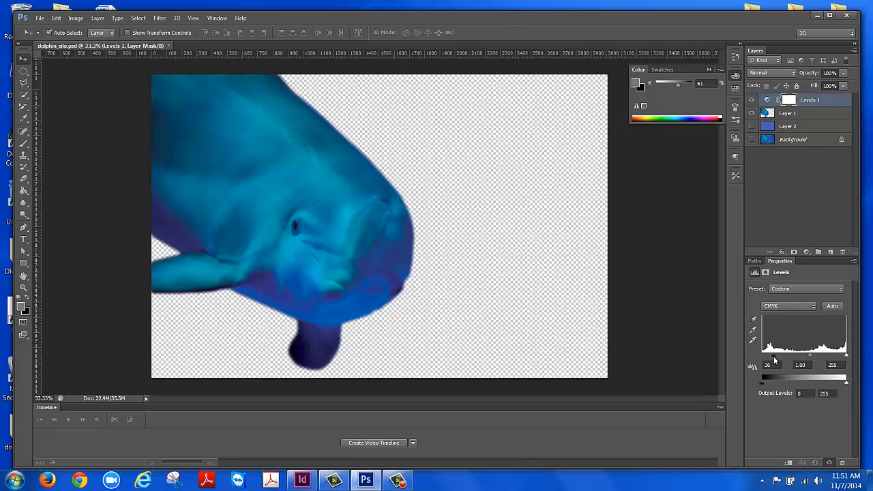
drag(775, 359, 774, 360)
drag(812, 357, 816, 359)
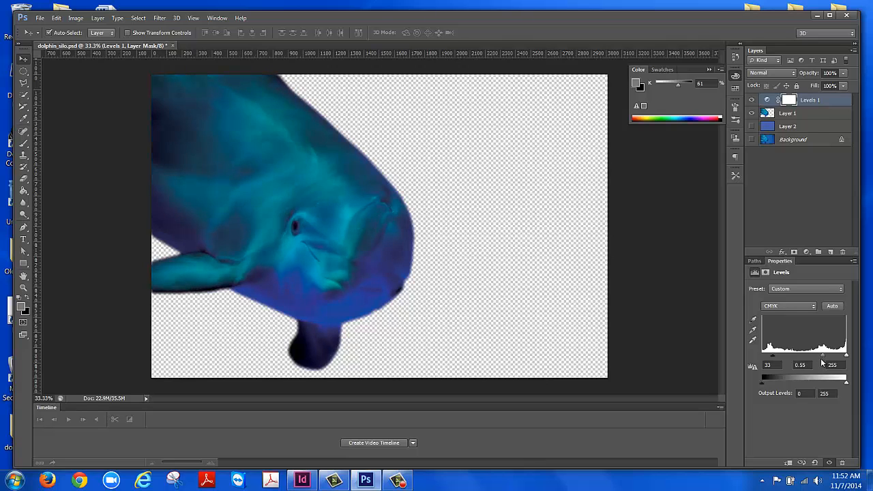
mouse_move(823, 356)
mouse_down()
mouse_move(820, 364)
mouse_move(833, 365)
mouse_move(814, 367)
mouse_up()
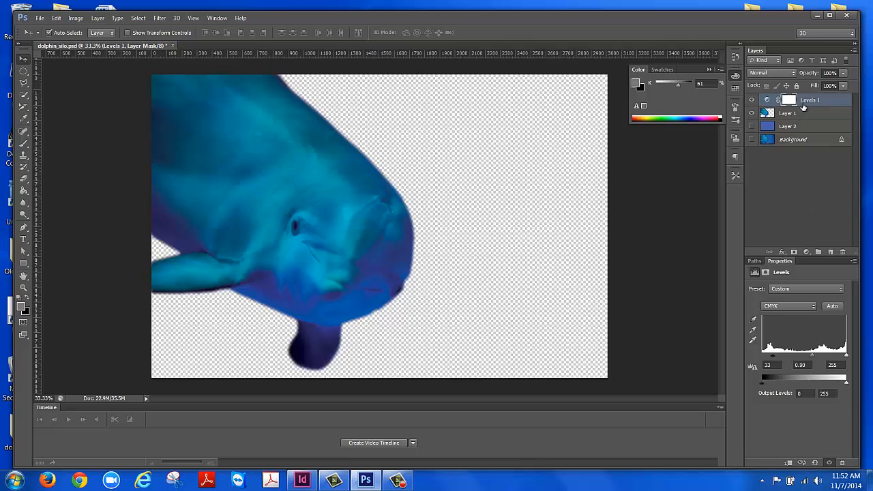
Step: Compare the dolphin with and without the Levels 1 adjustment by toggling its visibility
click(767, 100)
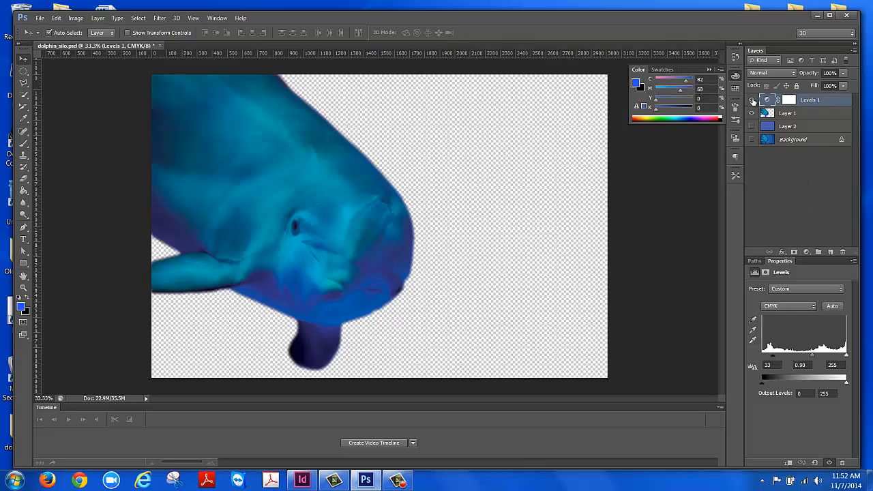
click(752, 100)
click(752, 100)
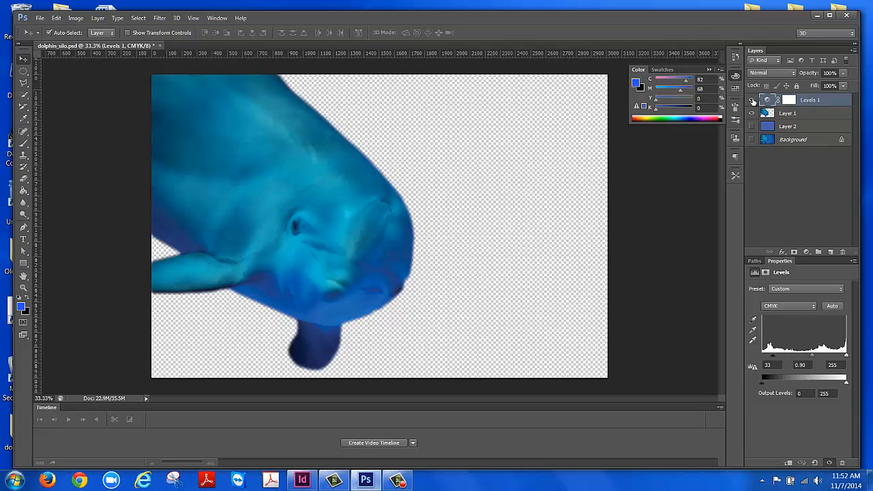
click(752, 101)
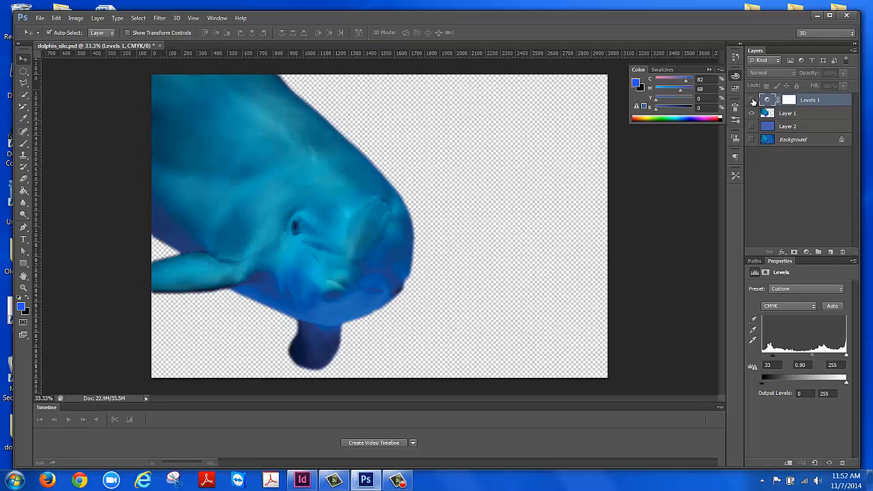
click(752, 100)
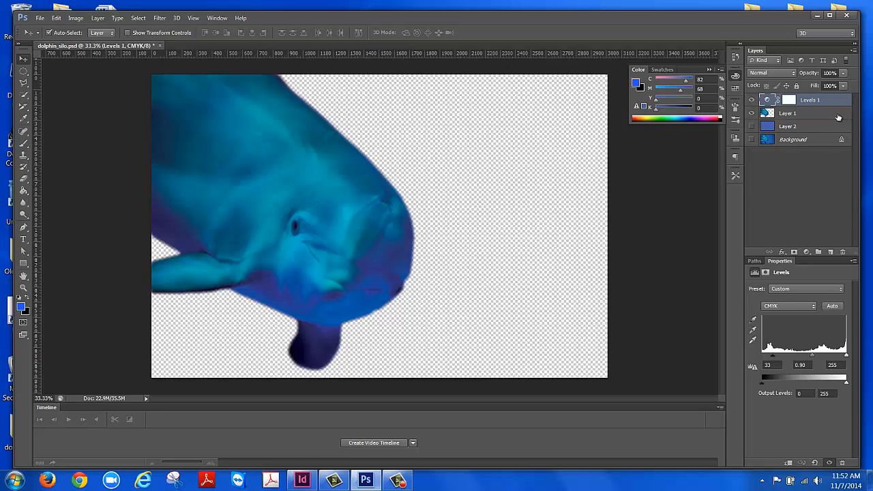
Step: Rename Layer 1 as dolphin
double_click(801, 114)
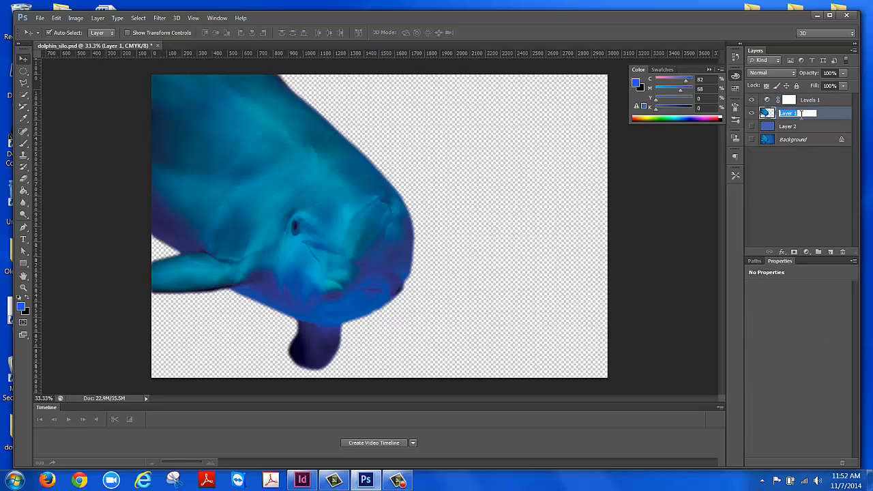
text(dolphin)
click(770, 202)
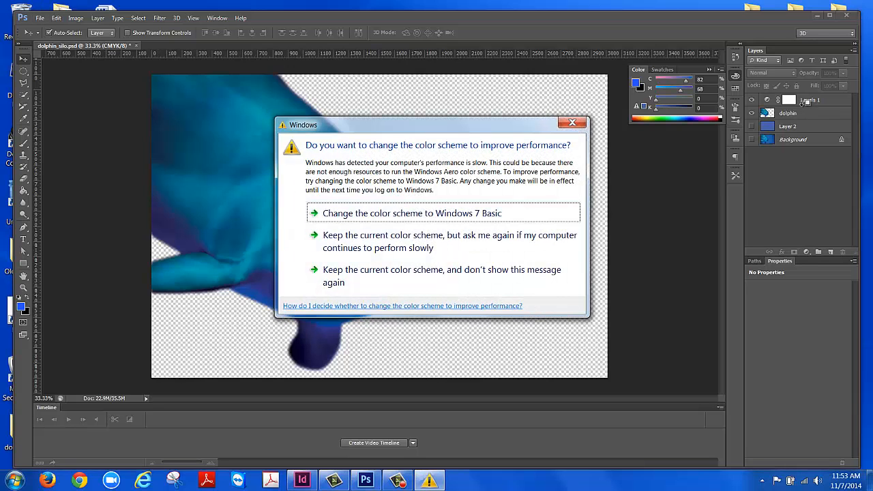
Step: Dismiss the Windows color scheme prompt and clip the Levels 1 adjustment to the dolphin layer, leaving the dolphin layer selected
click(564, 124)
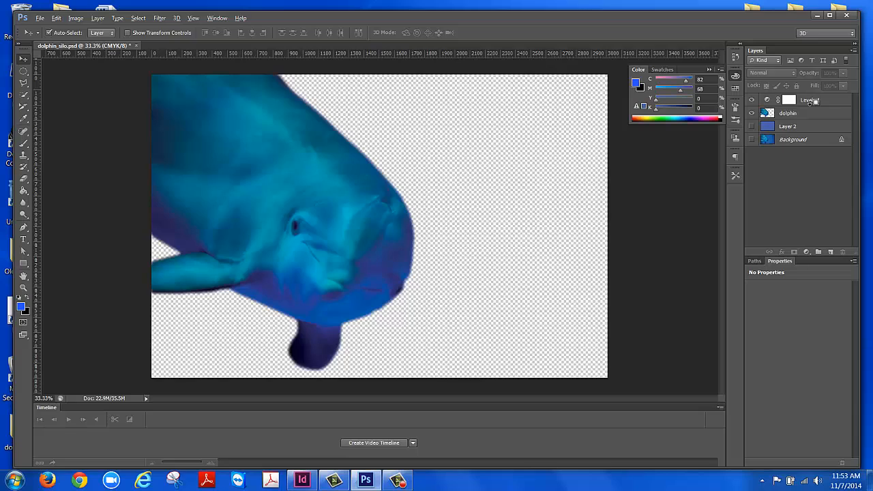
key(ctrl+alt+g)
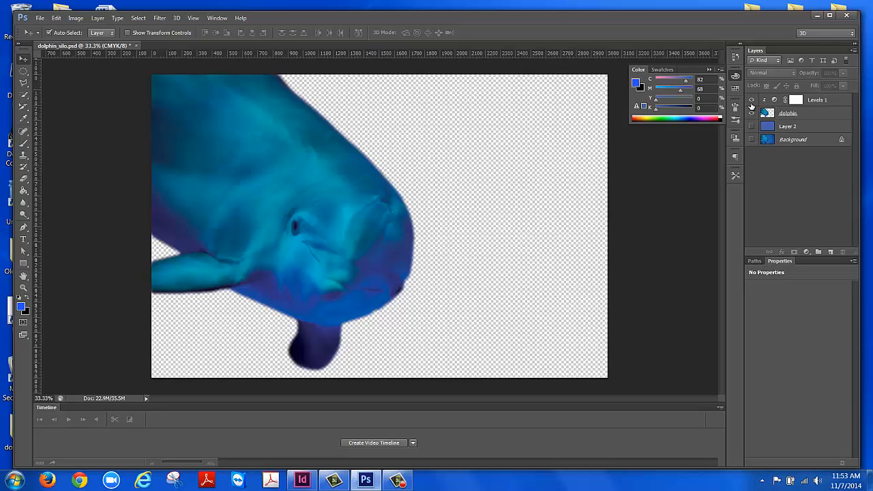
click(802, 114)
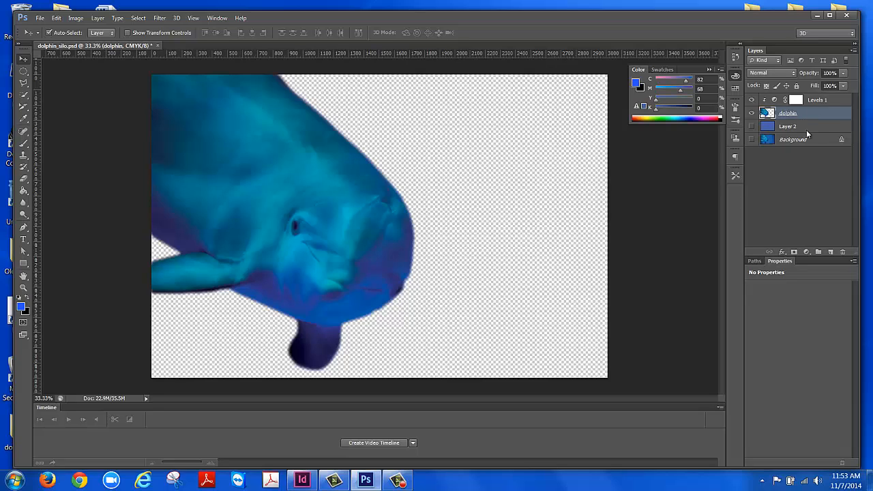
Step: Add a Hue/Saturation adjustment layer above the dolphin layer and set its saturation to -100
click(807, 252)
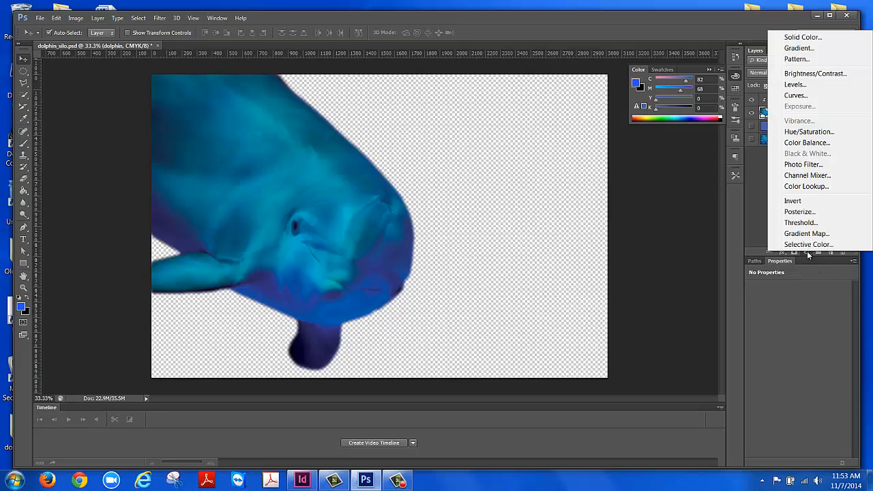
click(808, 132)
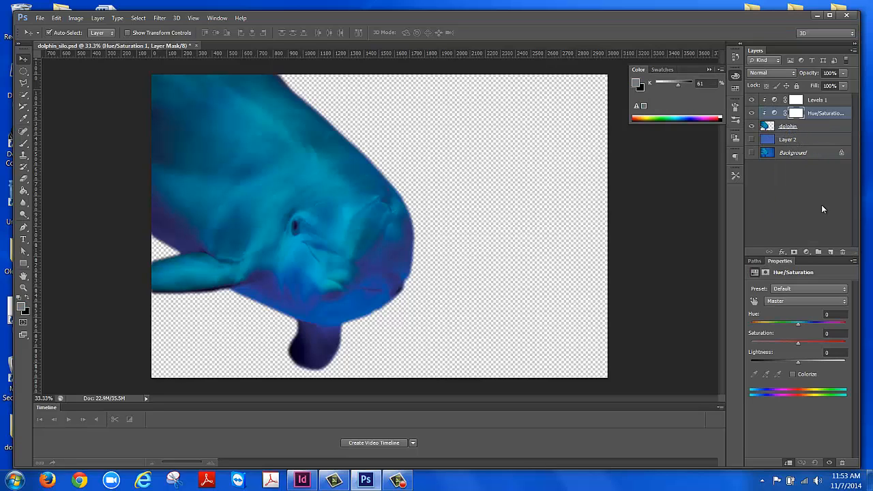
drag(799, 346, 750, 350)
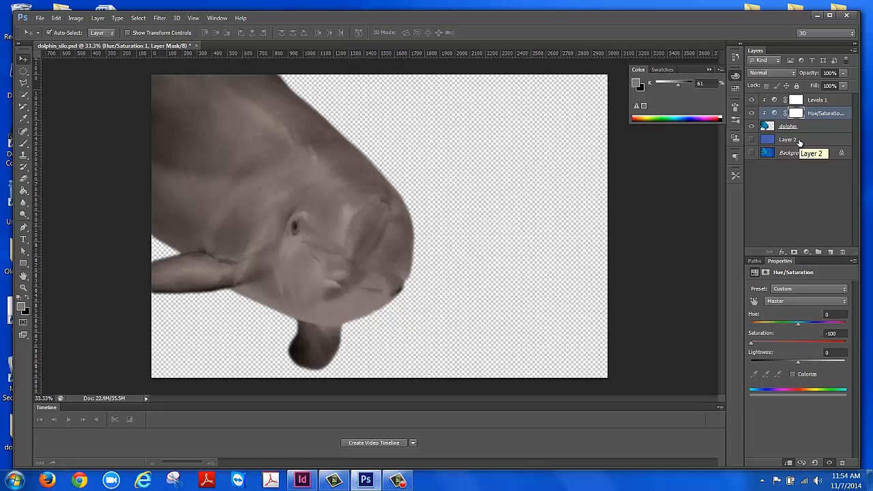
Step: Show the blue Layer 2 behind the dolphin and lower the Hue/Saturation 1 adjustment's opacity to 50%
click(753, 140)
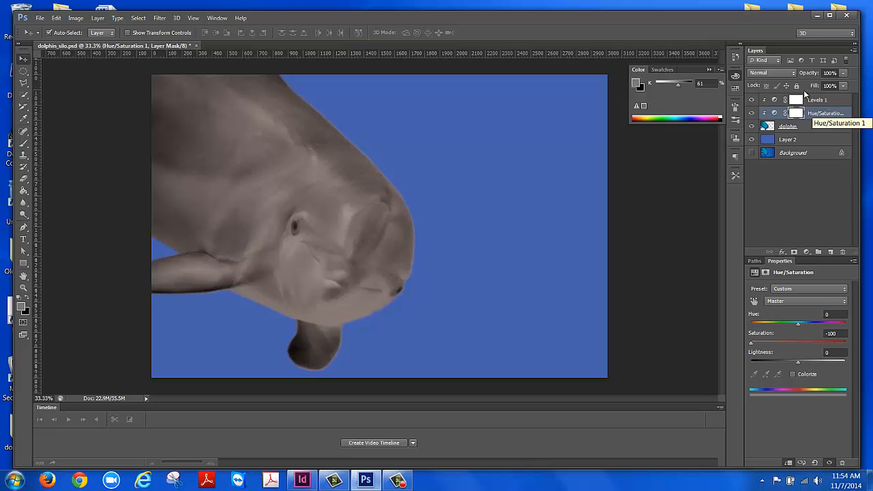
click(843, 73)
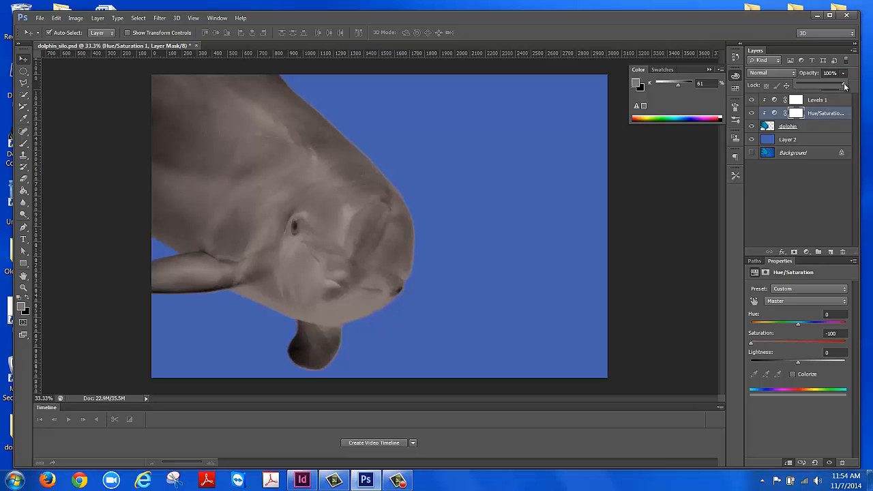
drag(845, 85, 840, 86)
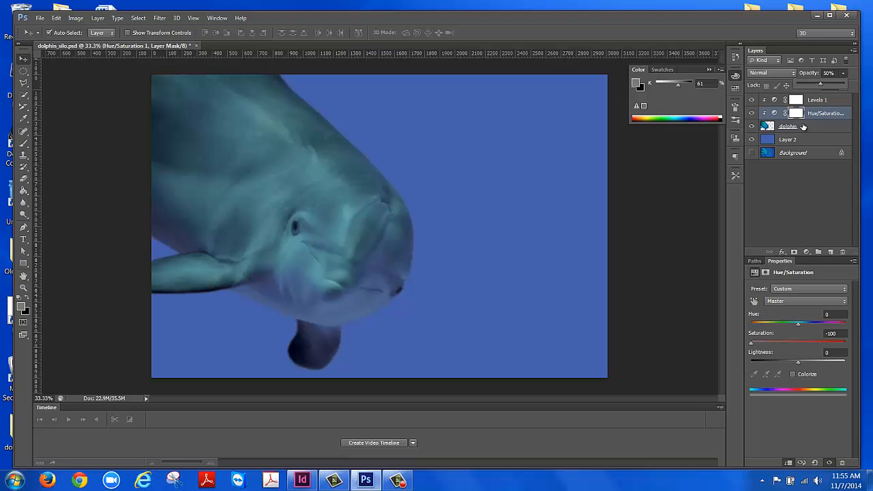
Step: Compare the dolphin with and without the Levels 1 and Hue/Saturation 1 adjustments, dismissing the Windows color scheme prompt
click(753, 101)
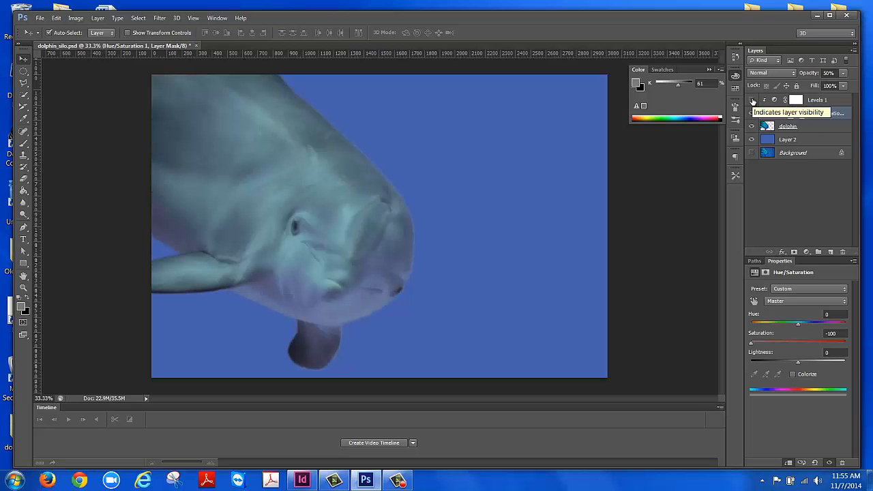
click(753, 101)
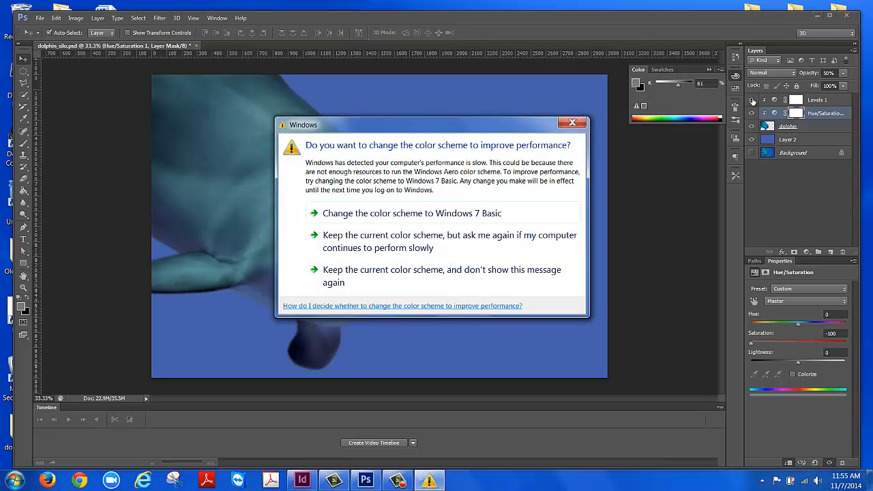
click(575, 123)
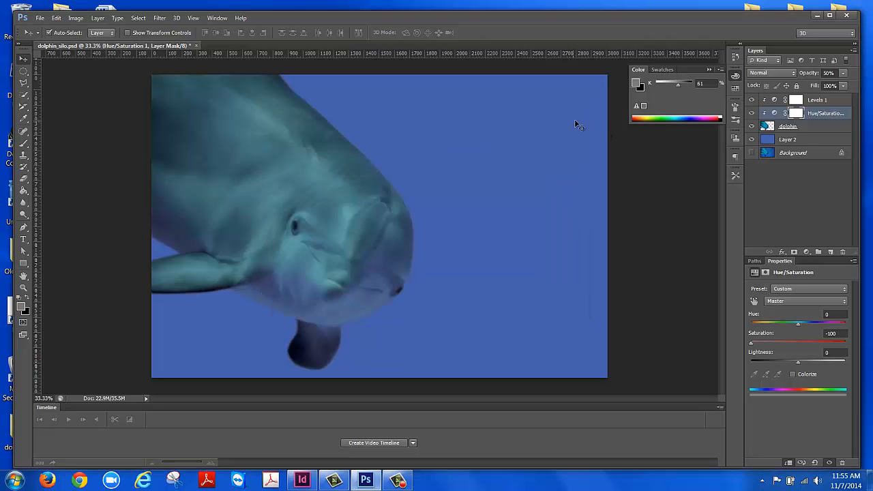
click(752, 114)
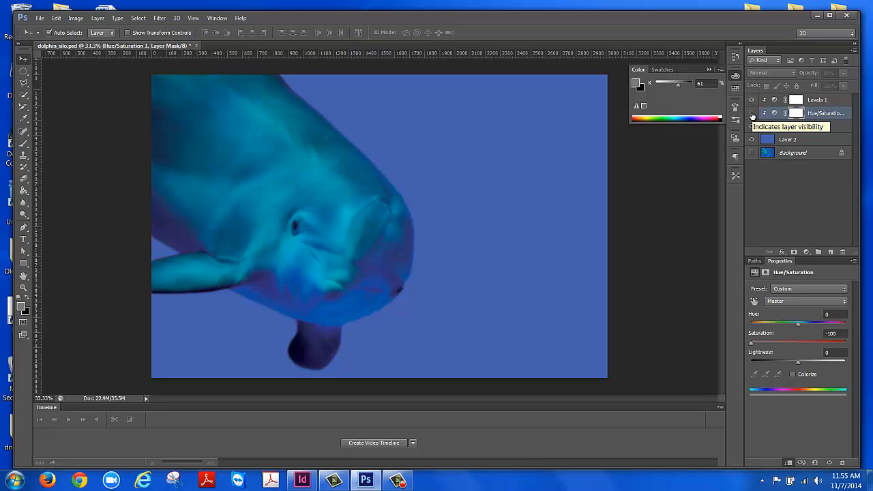
click(752, 114)
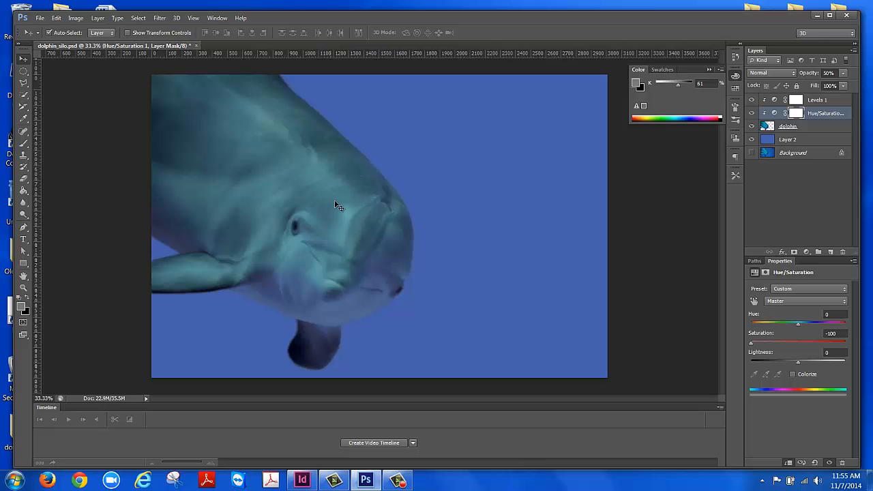
Step: Try the Darken and Multiply blending modes on the Hue/Saturation 1 adjustment, then return it to Normal
click(779, 71)
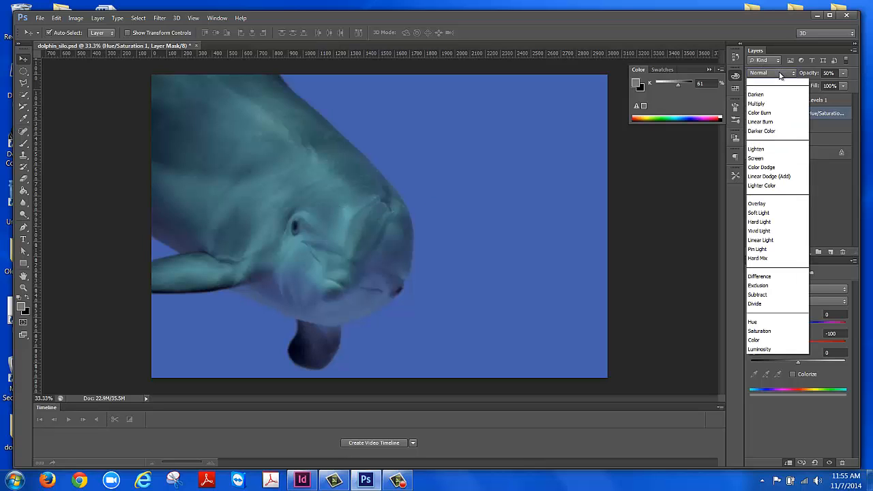
click(766, 111)
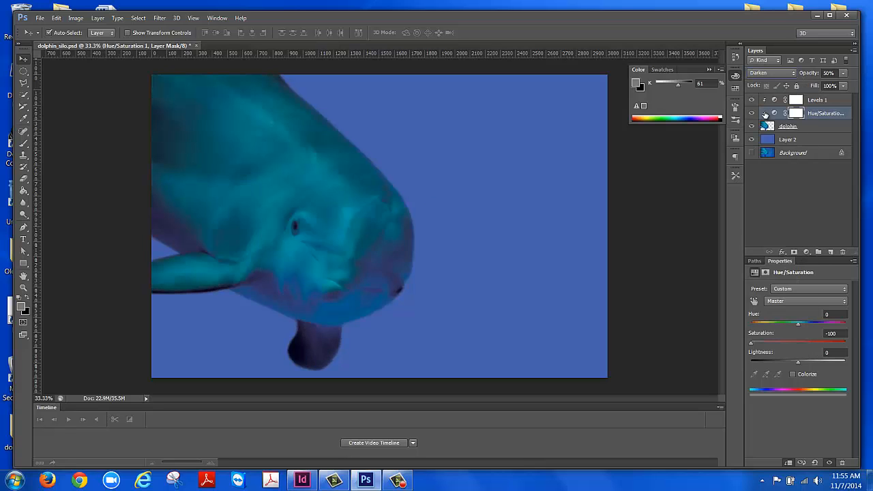
click(768, 73)
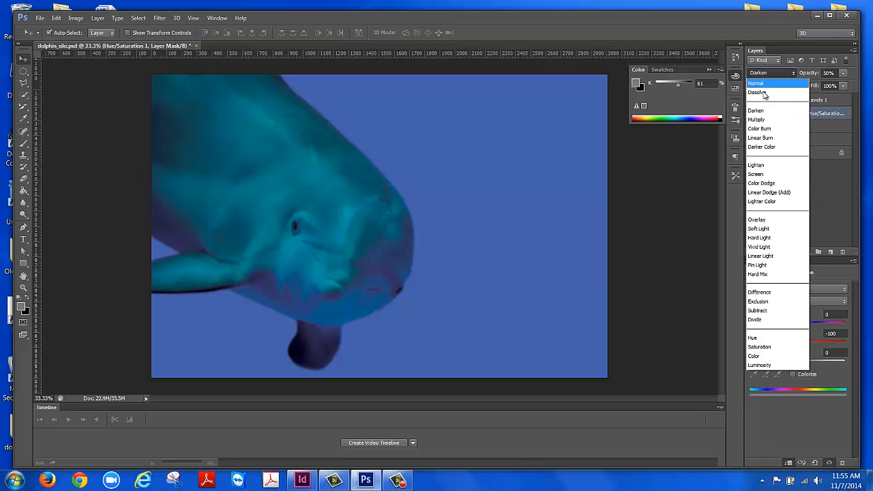
click(757, 121)
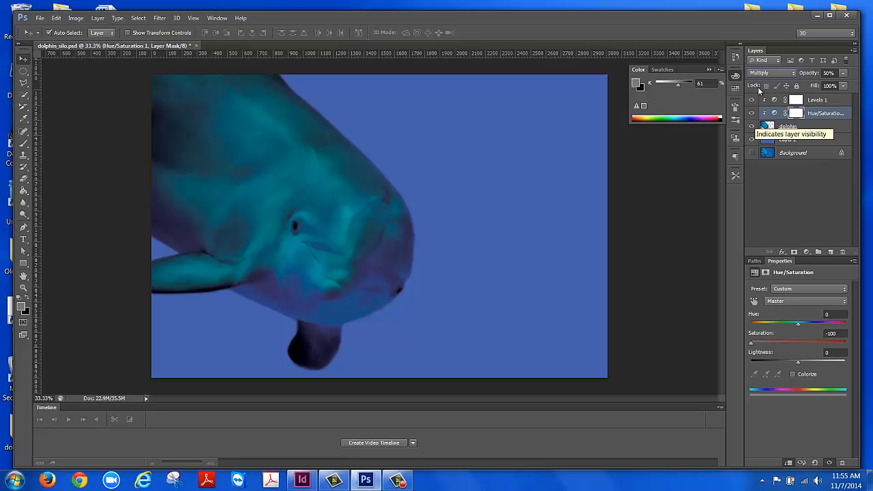
click(791, 73)
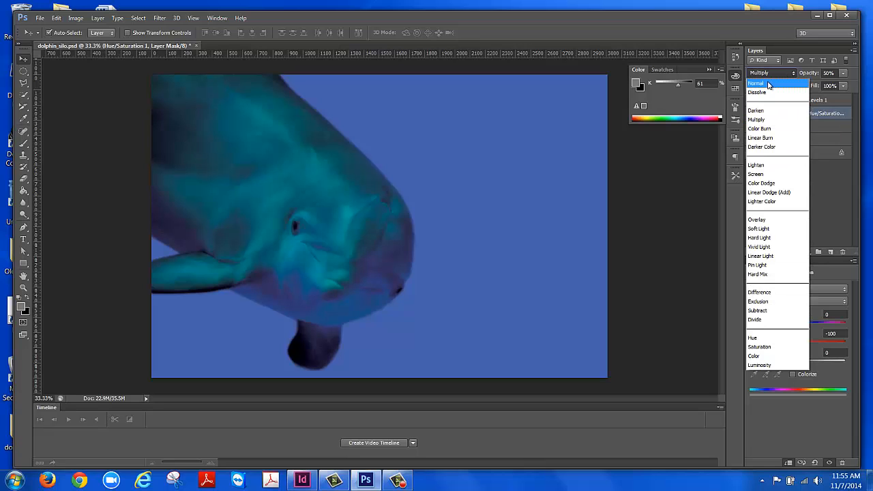
click(770, 83)
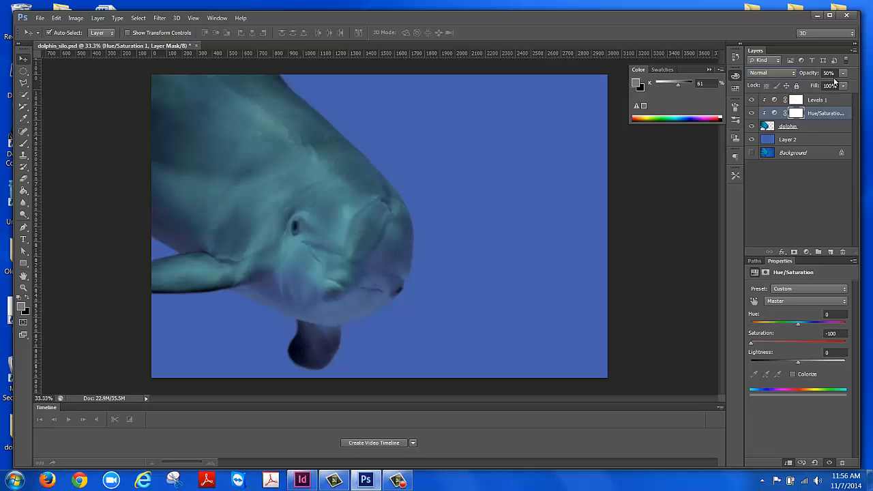
Step: Hide Layer 2 and save the image to the Desktop as the TIFF file dolphin_silo.tif with layers and transparency included
click(752, 141)
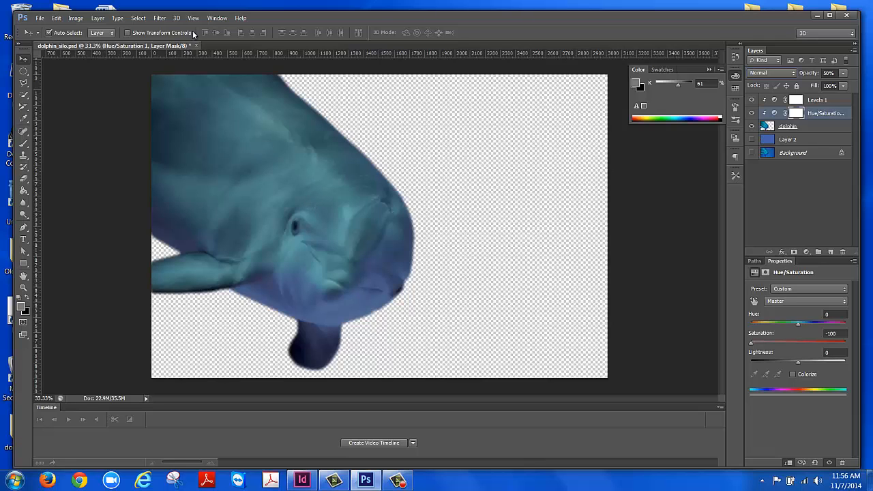
click(39, 19)
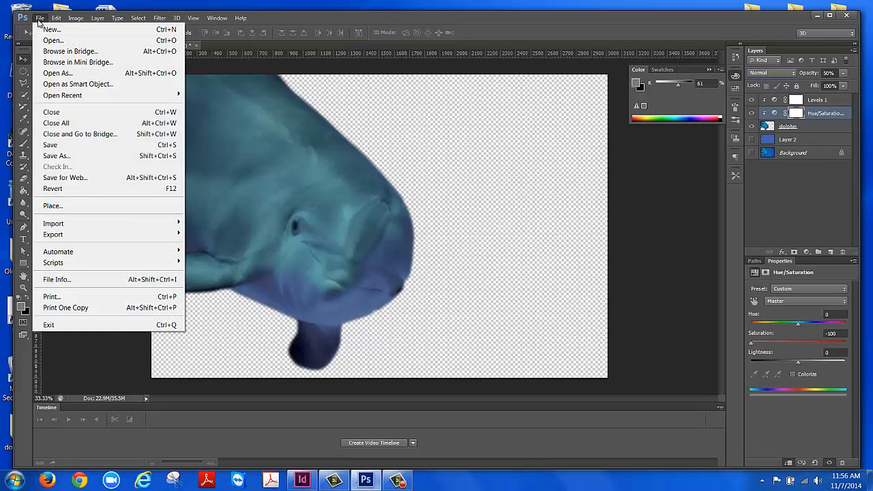
click(54, 159)
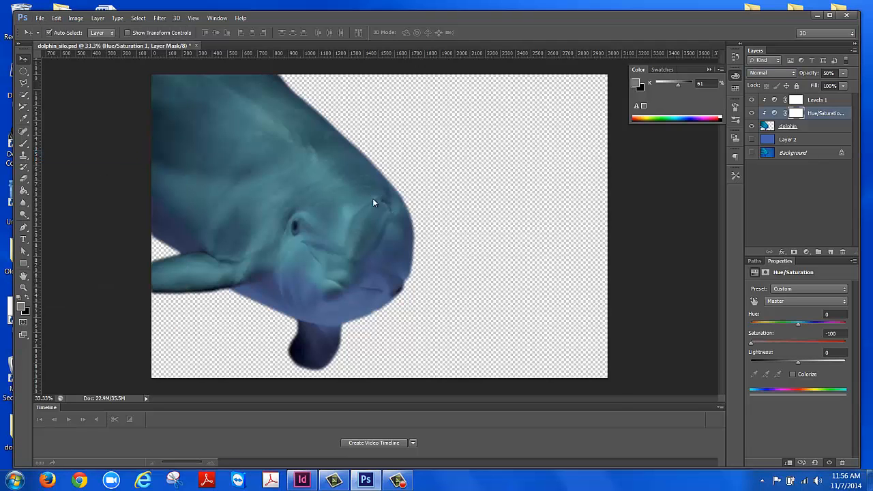
click(419, 266)
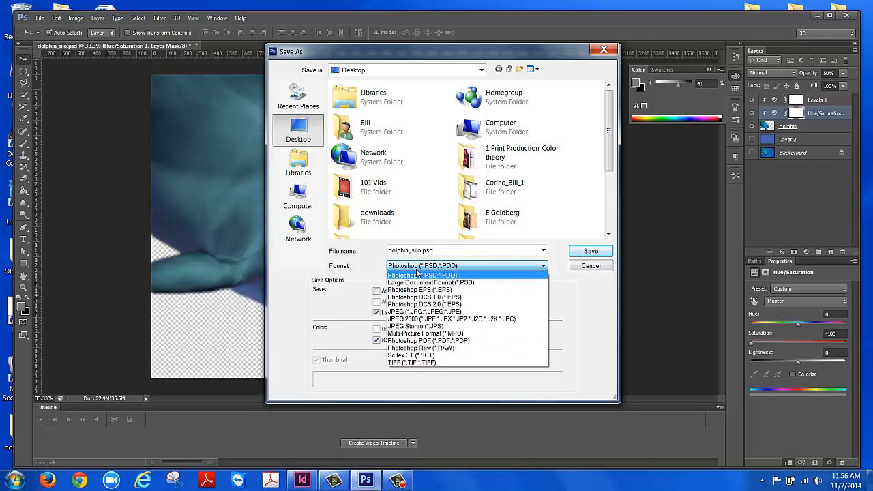
click(414, 363)
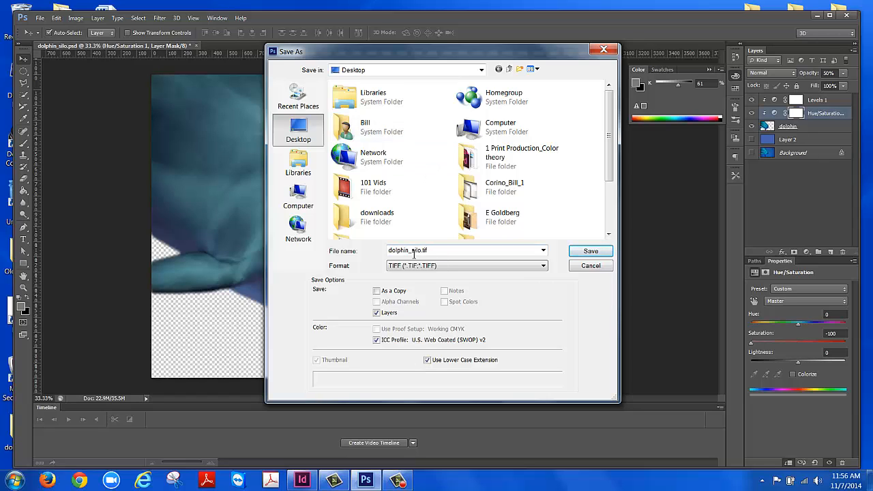
click(590, 252)
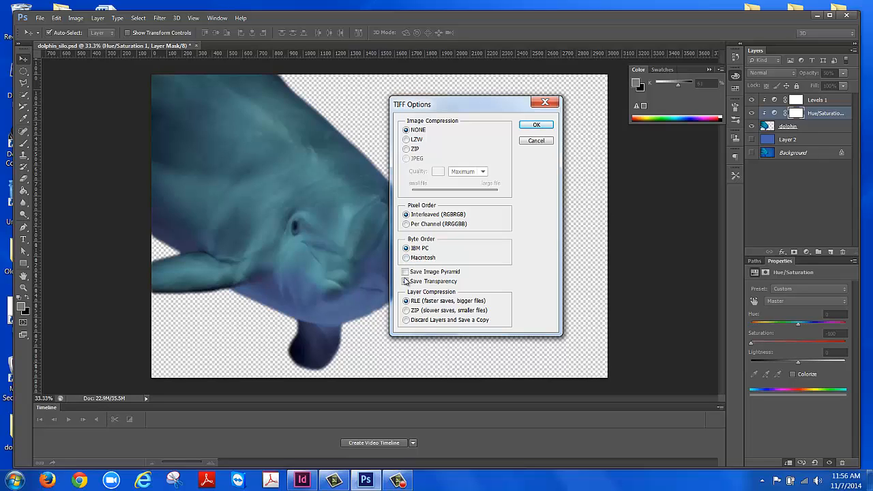
click(405, 281)
click(532, 127)
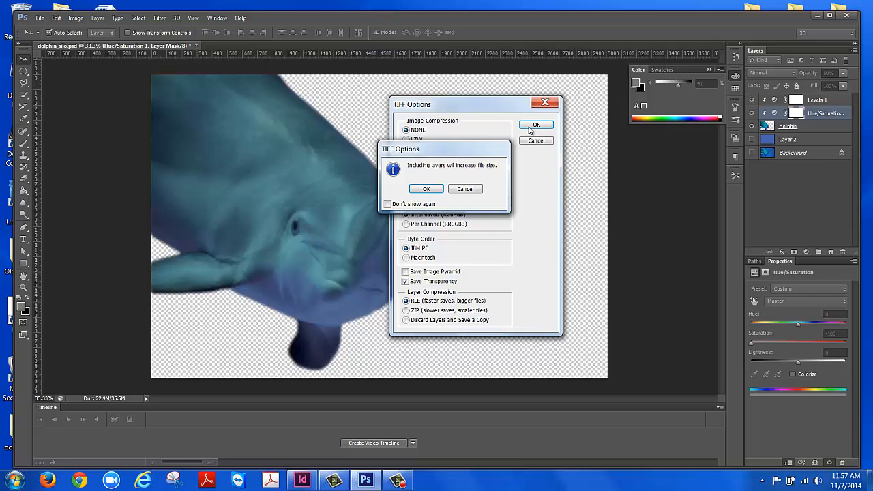
click(438, 193)
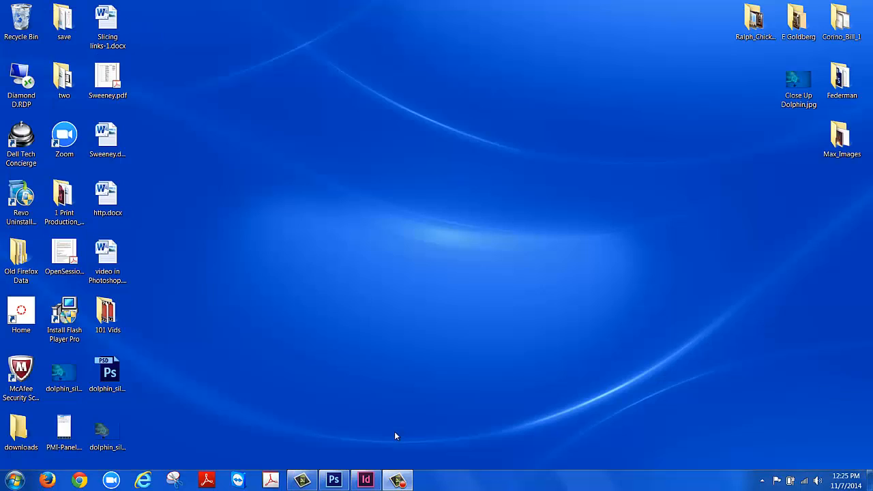
Step: Switch to the InDesign brochure and replace the turtle image on the first panel with dolphin_silo.tif from the Desktop
click(365, 480)
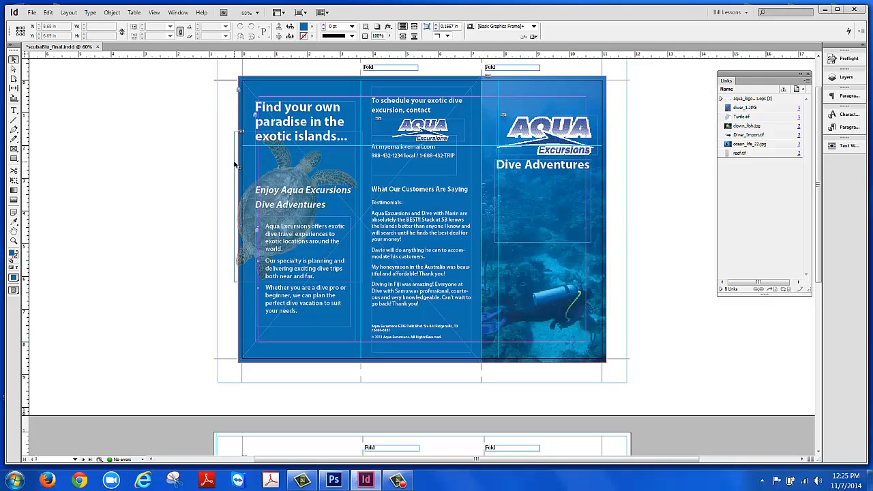
click(235, 165)
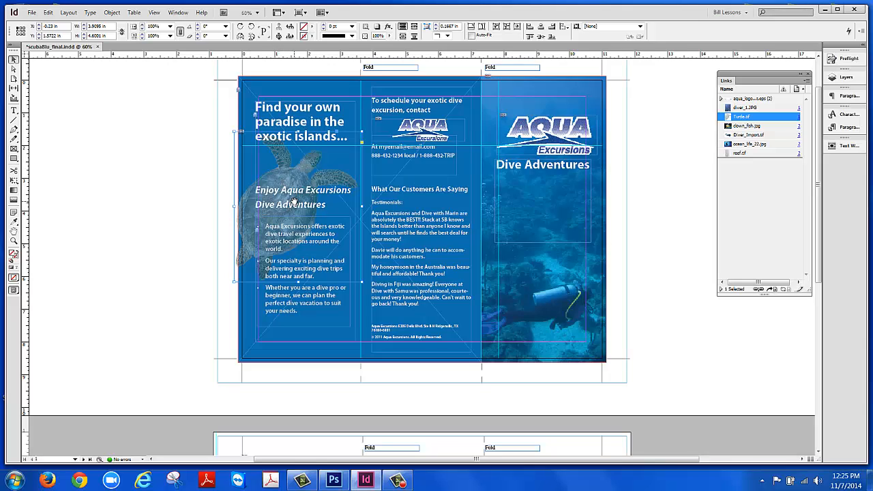
click(293, 202)
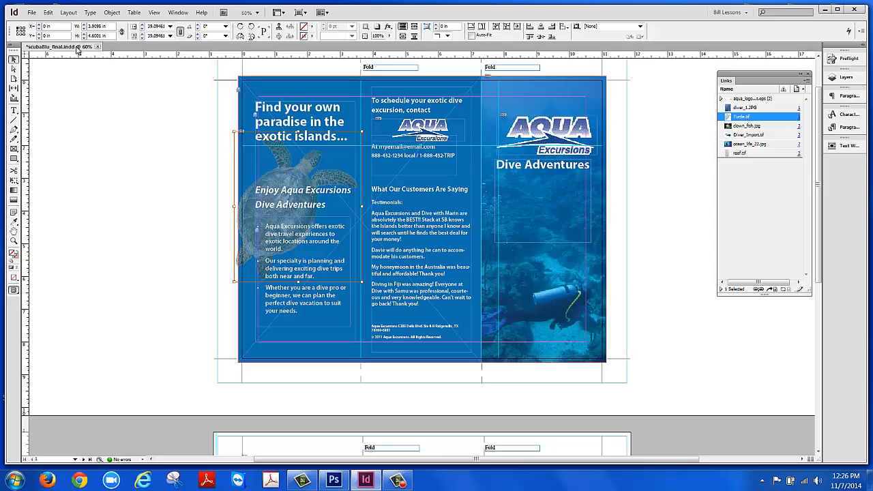
click(33, 13)
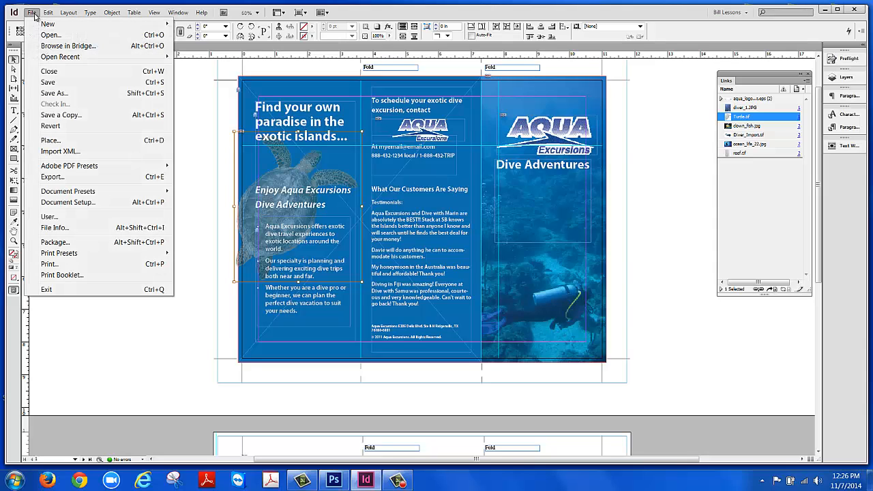
click(53, 142)
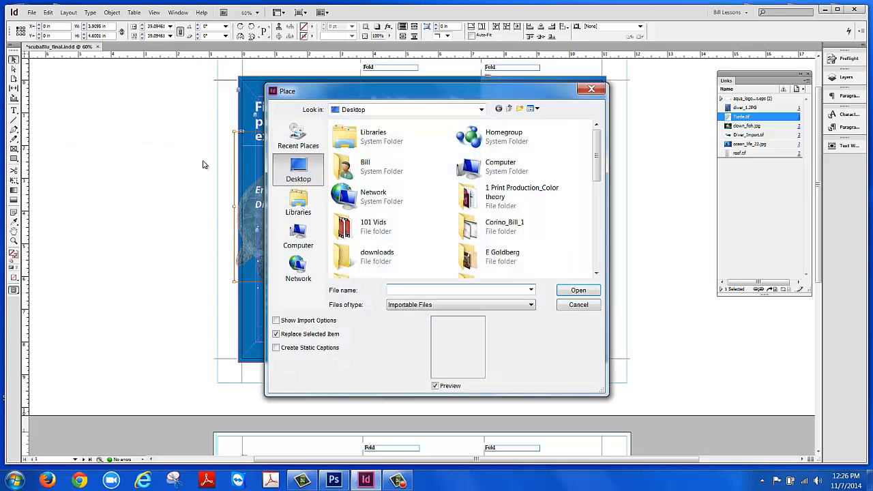
drag(597, 166, 597, 233)
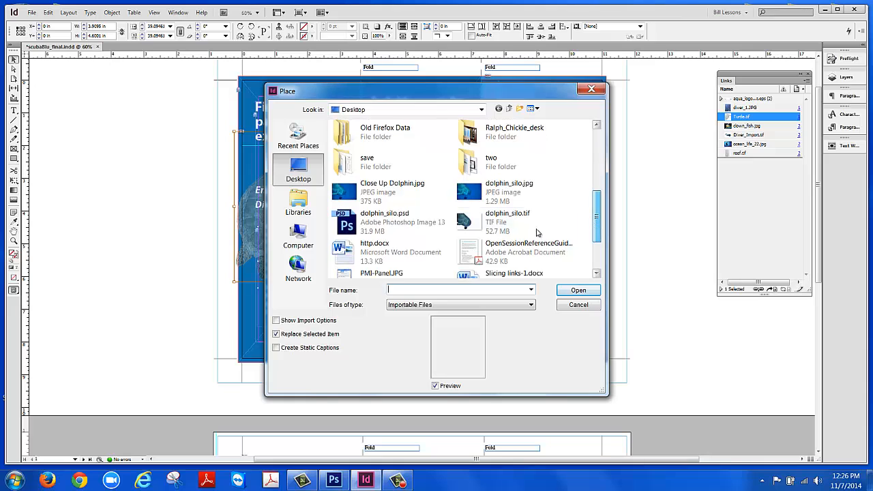
click(464, 222)
click(570, 292)
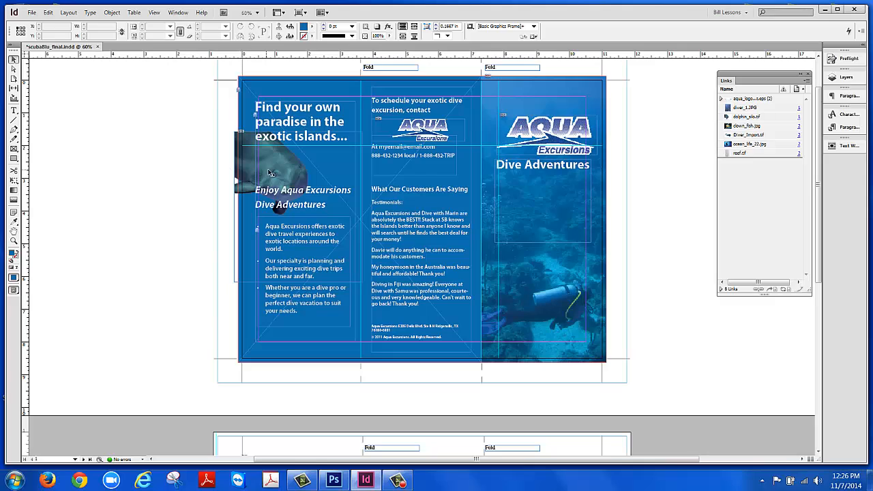
Step: Enlarge the placed dolphin image within its frame to about 6.58 in wide and 4.38 in high
click(296, 208)
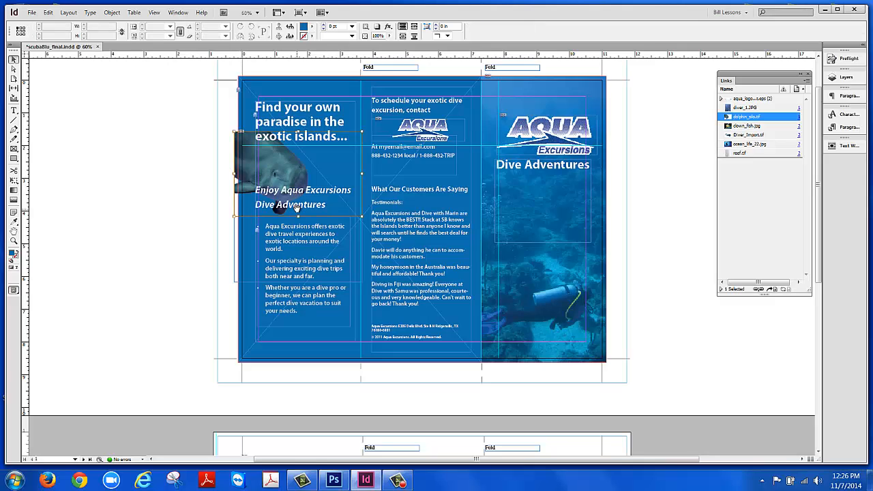
drag(361, 217, 394, 278)
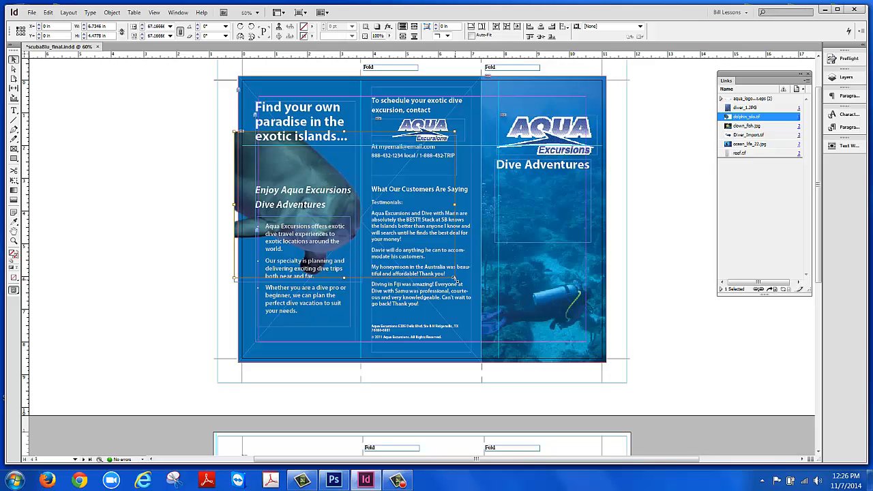
drag(455, 278, 449, 274)
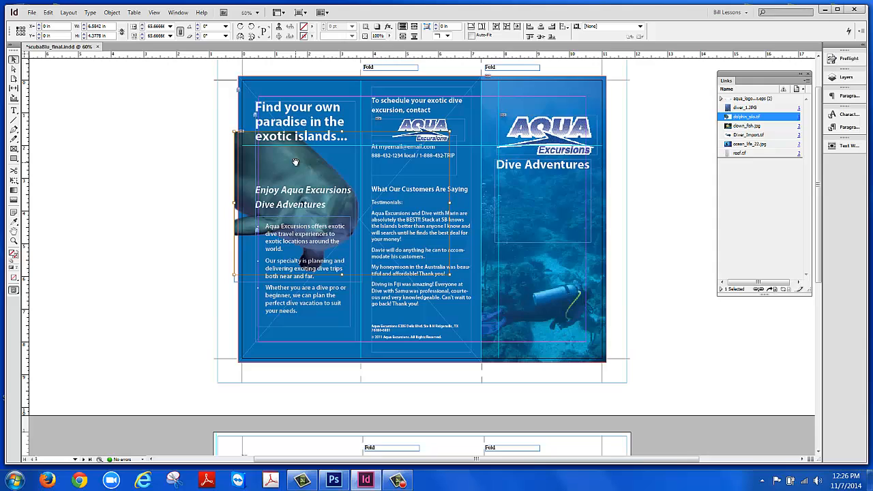
Step: Nudge the dolphin frame straight up to the top edge of the brochure's first panel, at a Y position of about -0.11 in
click(203, 143)
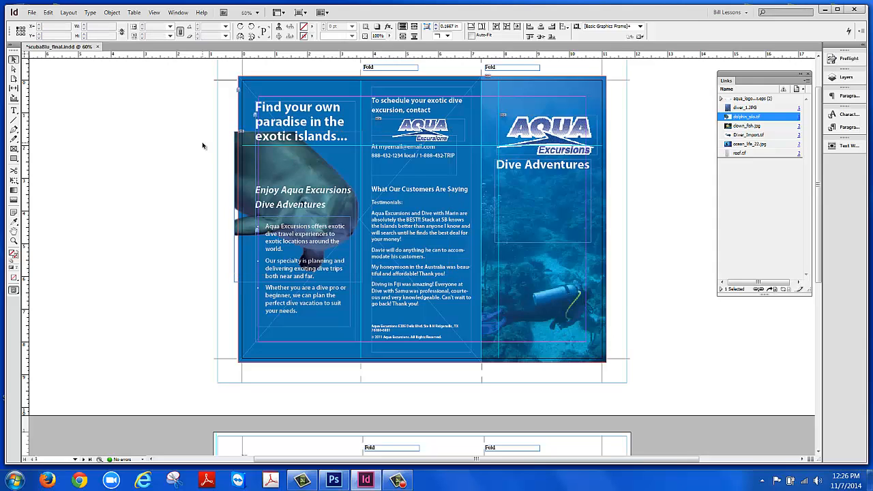
click(247, 136)
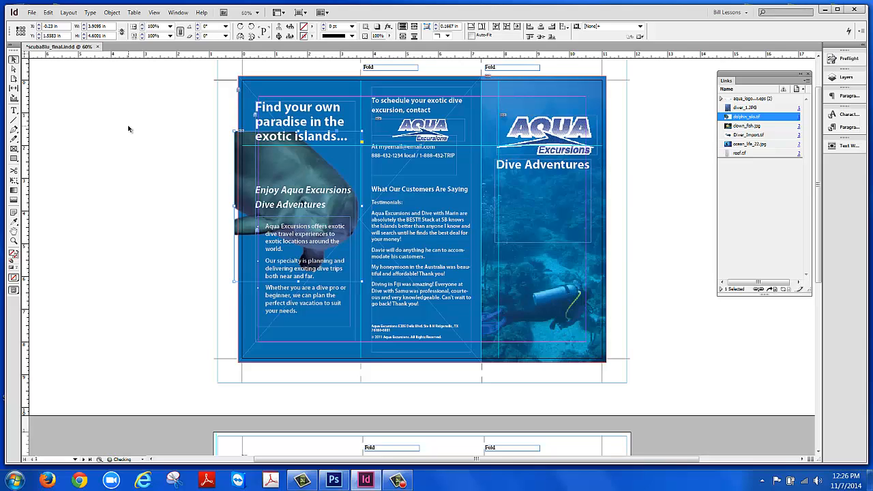
key(shift+Up)
key(shift+Up)
key(shift+Up)
key(shift+Up)
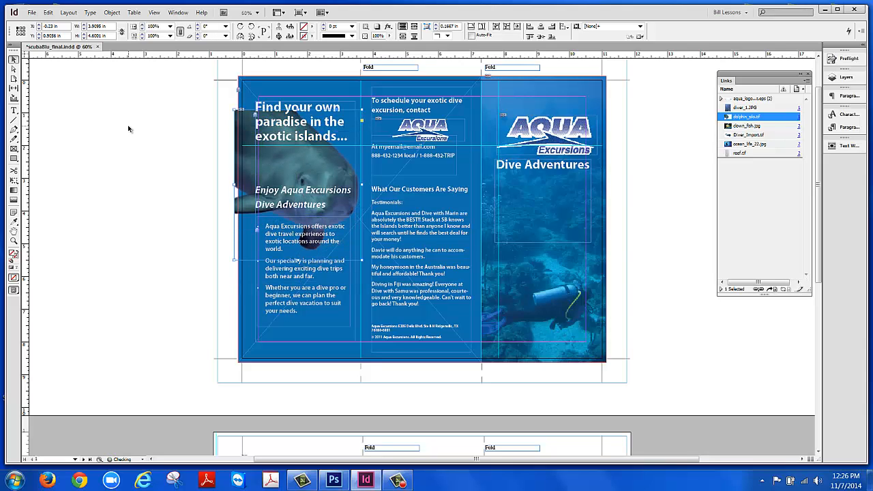
key(shift+Up)
key(shift+Up)
key(shift+Up)
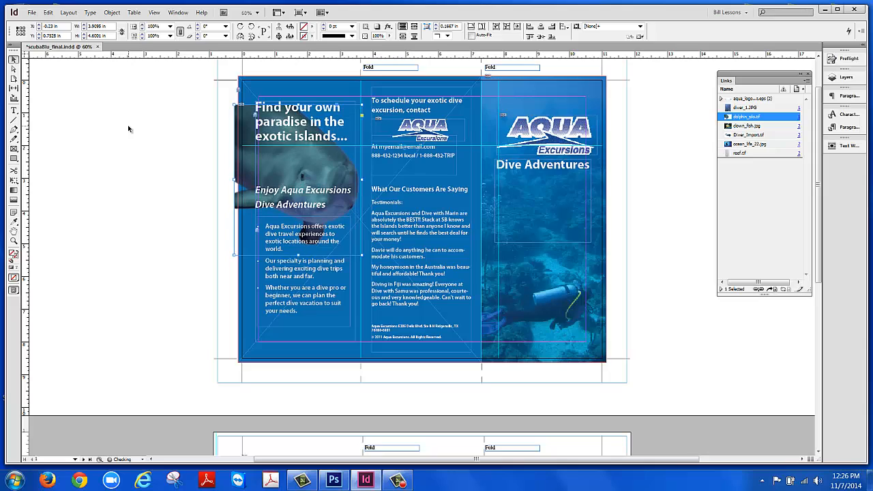
key(shift+Up)
key(shift+Up)
key(shift+Up)
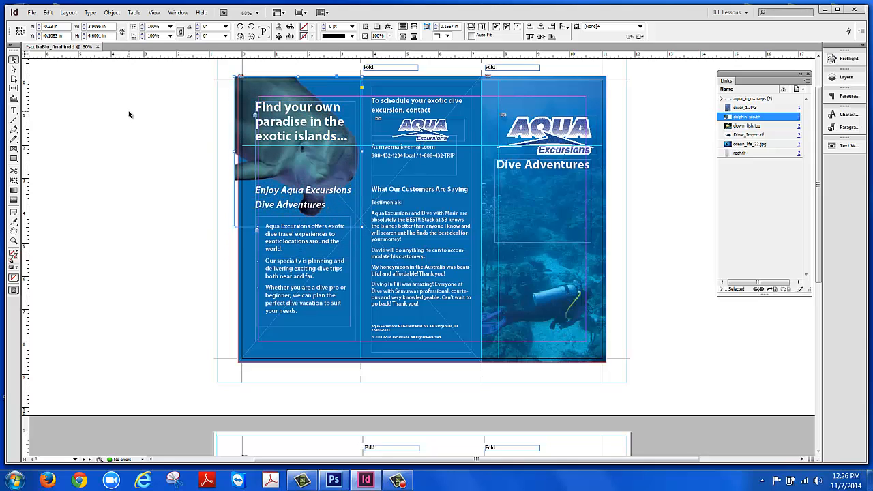
click(140, 129)
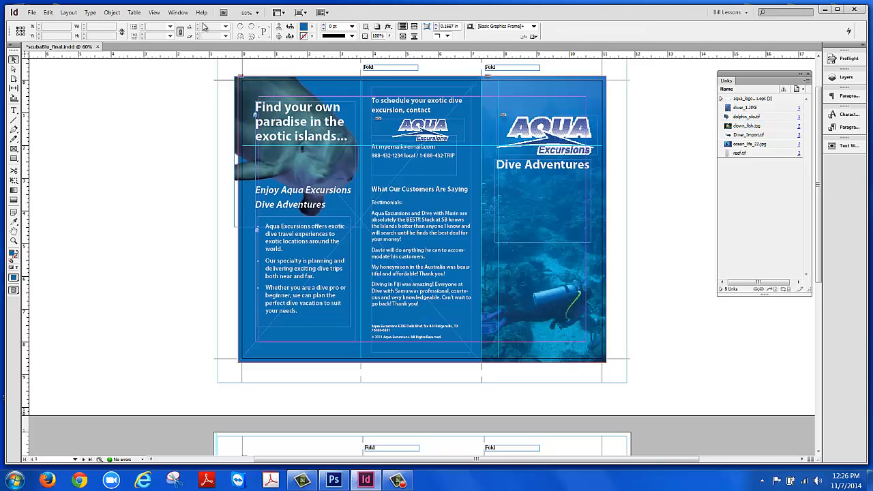
Step: Hide the guides and the frame edges to preview the brochure layout without clutter
click(154, 12)
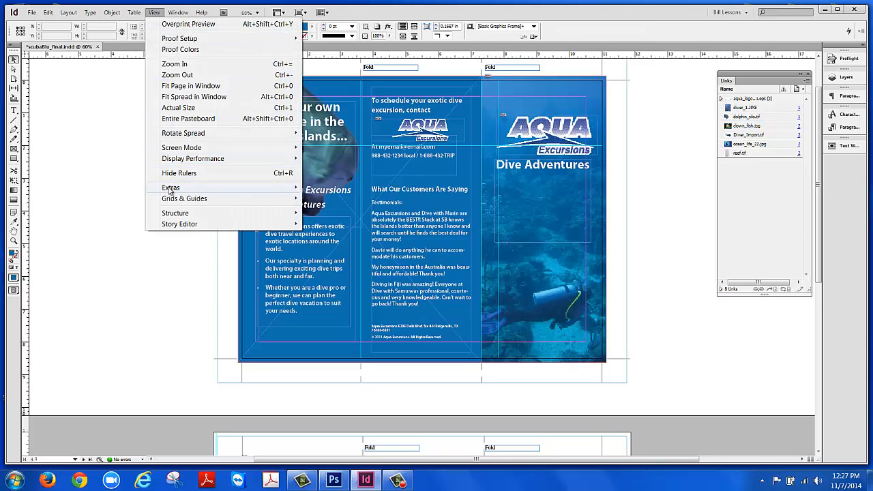
mouse_move(171, 198)
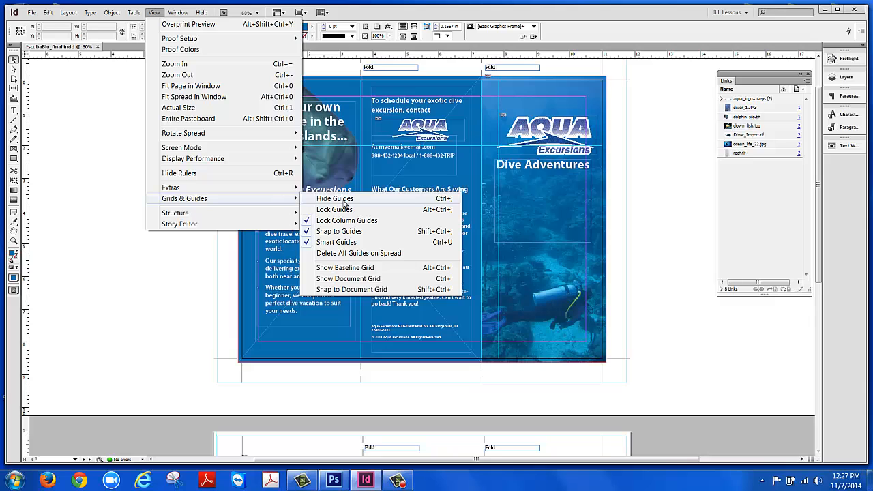
click(344, 199)
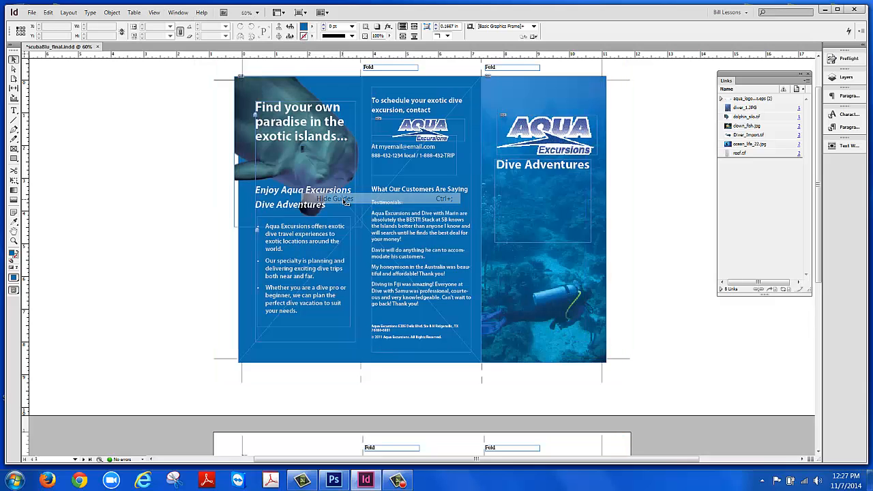
click(155, 13)
mouse_move(172, 188)
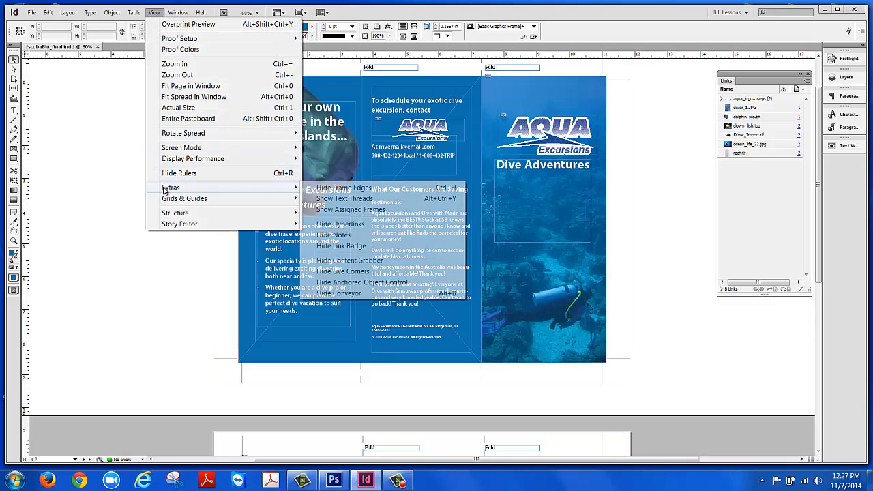
click(354, 192)
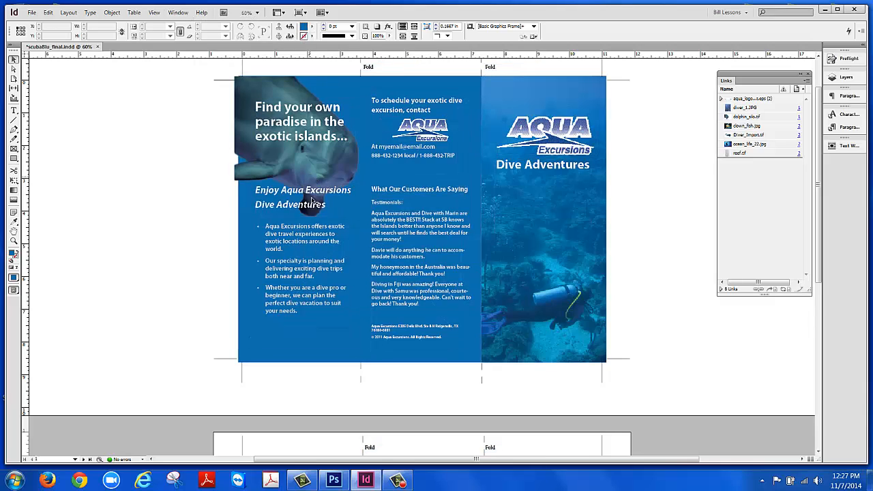